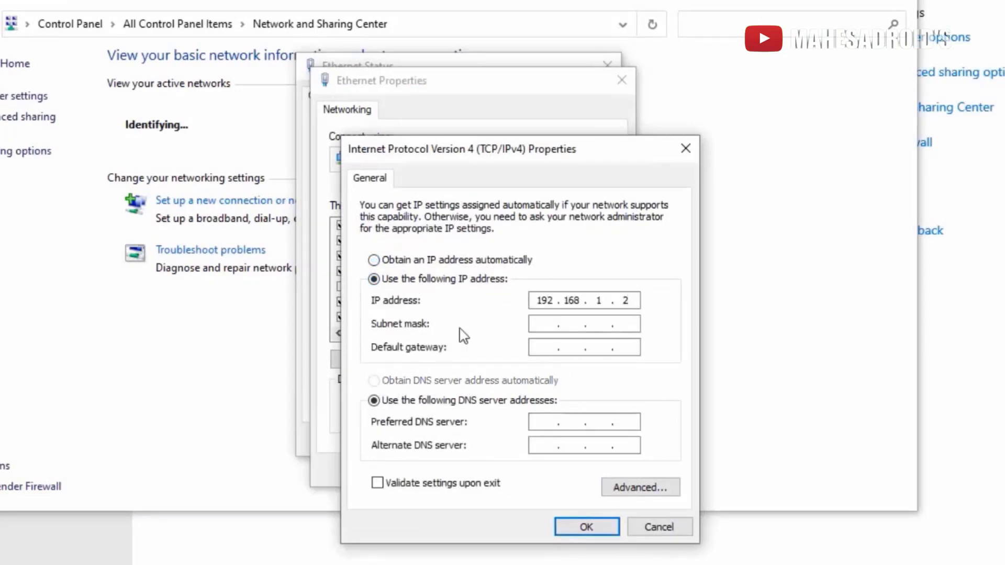
Fill in the default subnet mask for the static IPv4 address, apply the Ethernet settings and close all the network windows.
click(534, 324)
click(586, 527)
click(521, 467)
click(572, 440)
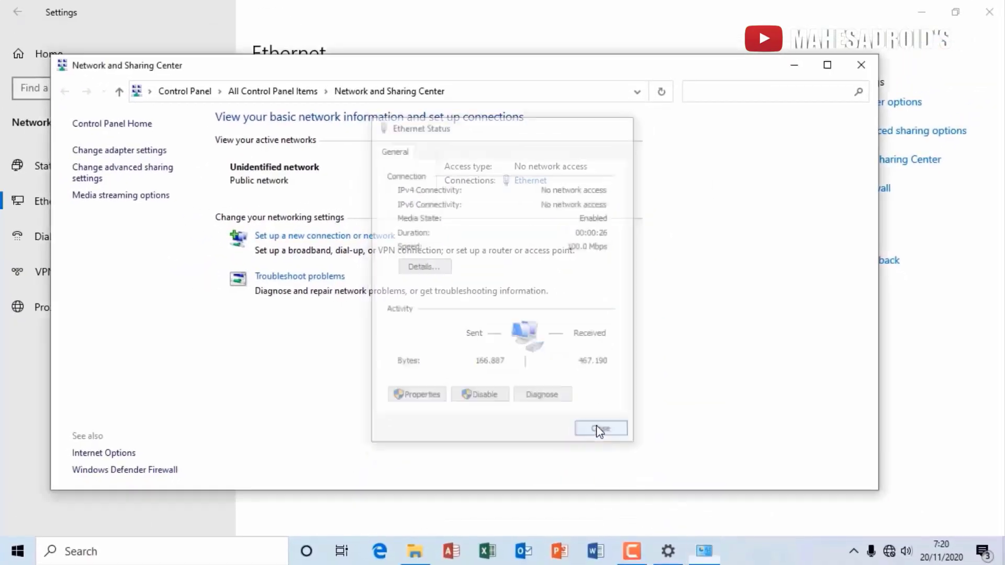
click(862, 64)
click(989, 12)
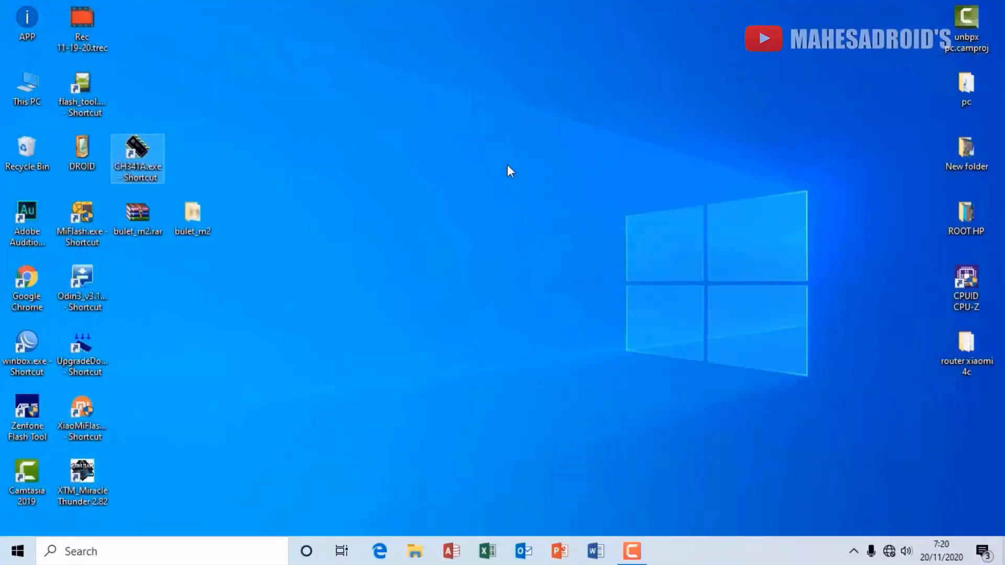
Open a Command Prompt, run a continuous ping to 192.168.1.20 to test the connection, and close the console.
key(super+r)
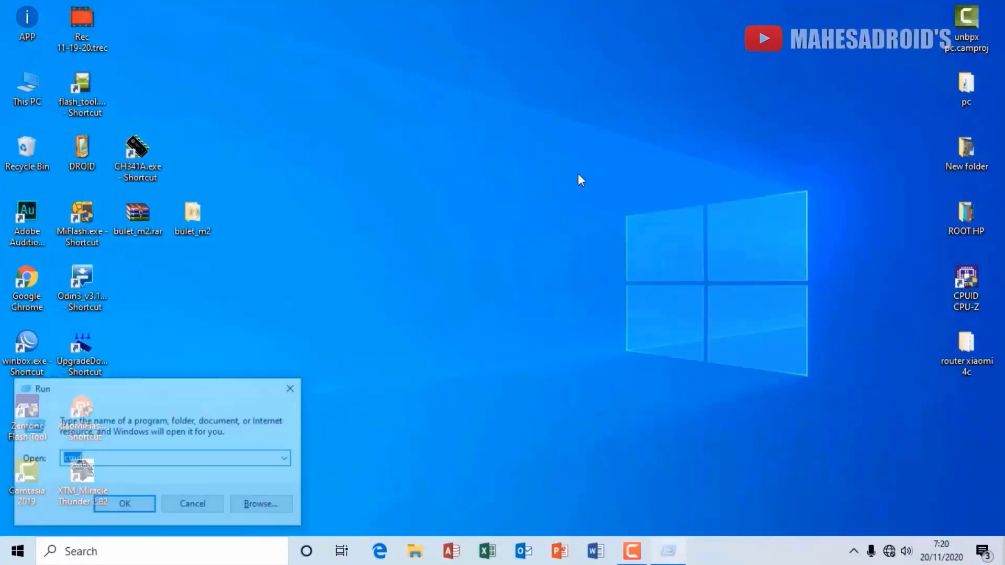
click(134, 506)
click(173, 114)
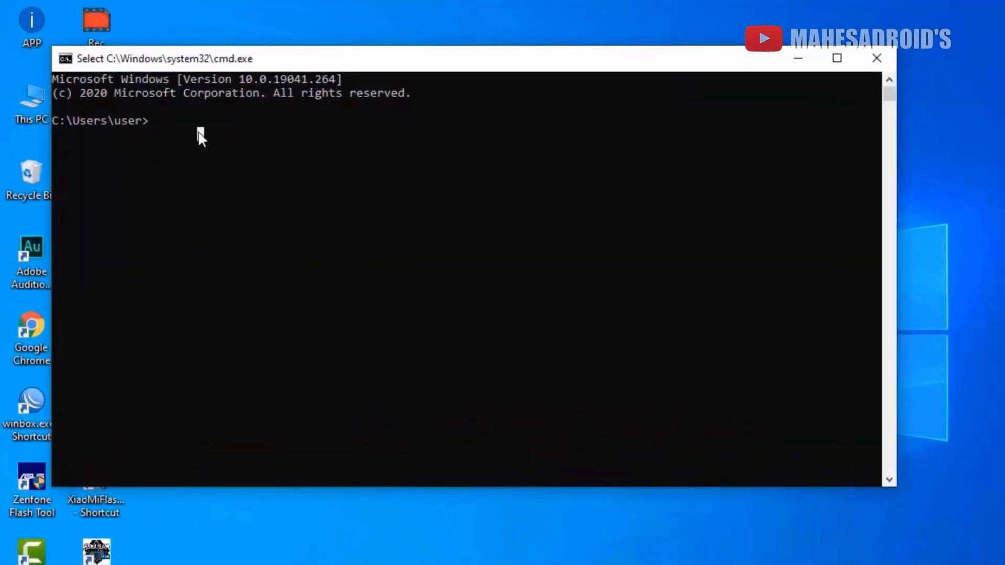
click(146, 120)
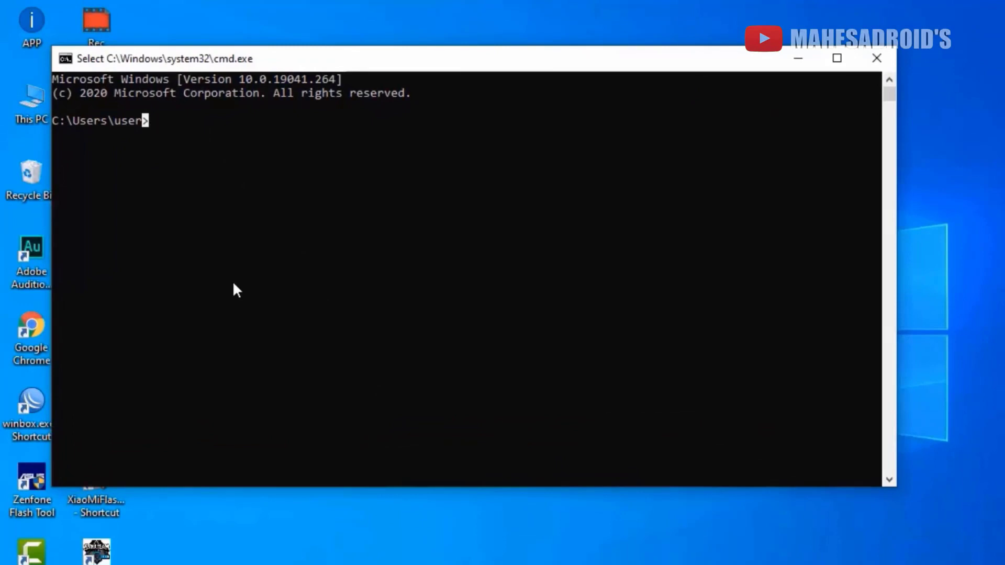
text(ping)
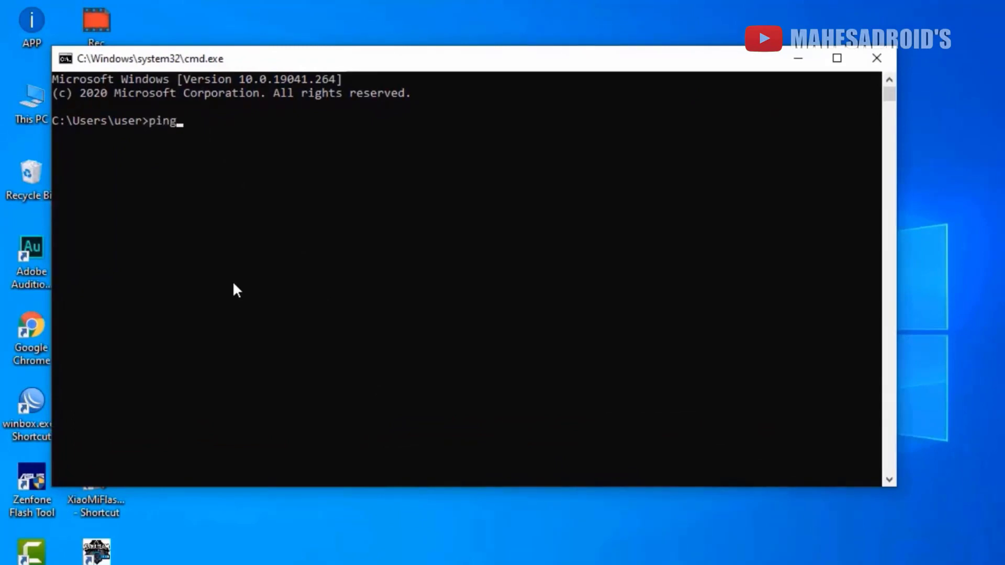
text( 192.168.1.20 -t)
key(Return)
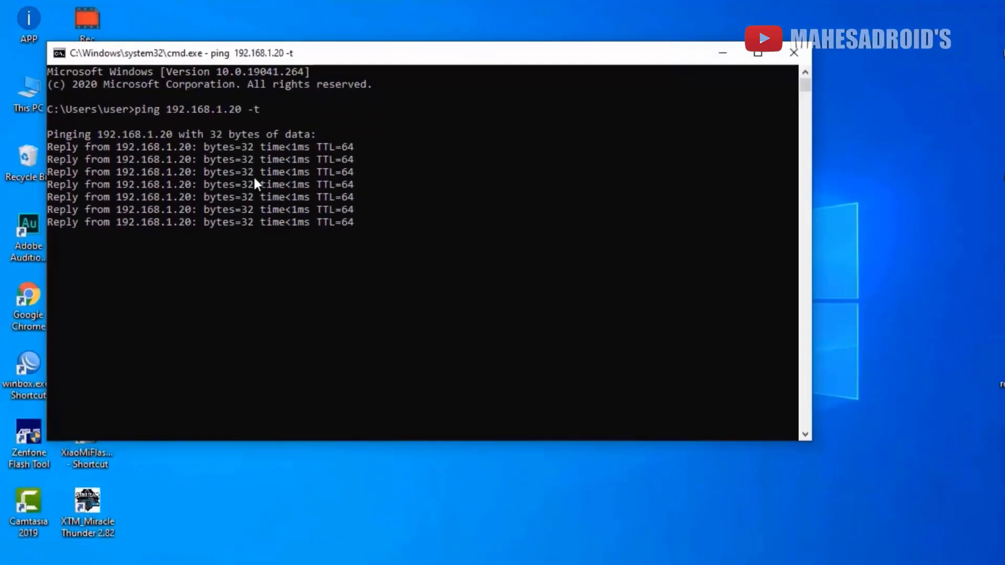
click(747, 49)
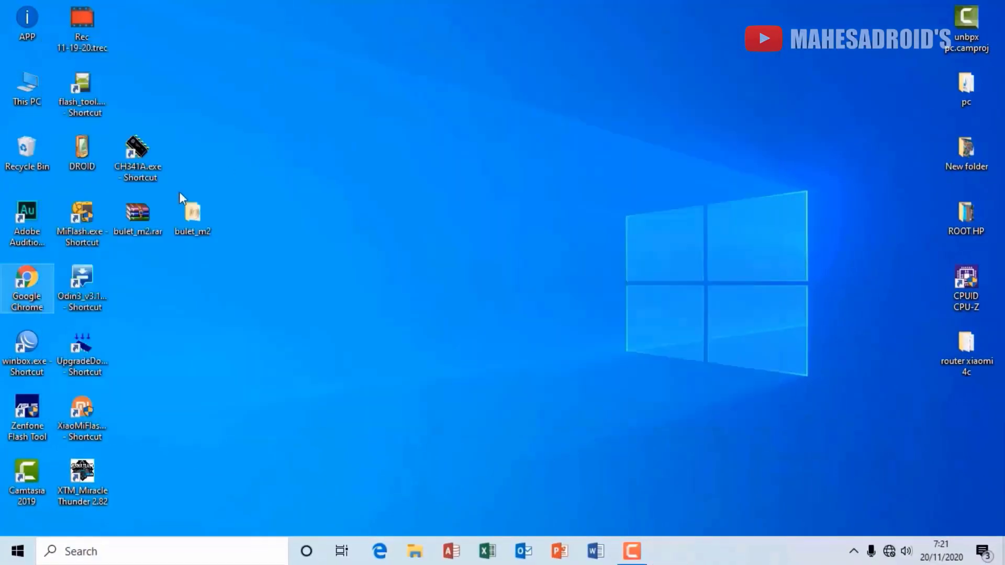
Switch to Google Chrome and open the device's web interface at 192.168.1.20.
double_click(22, 285)
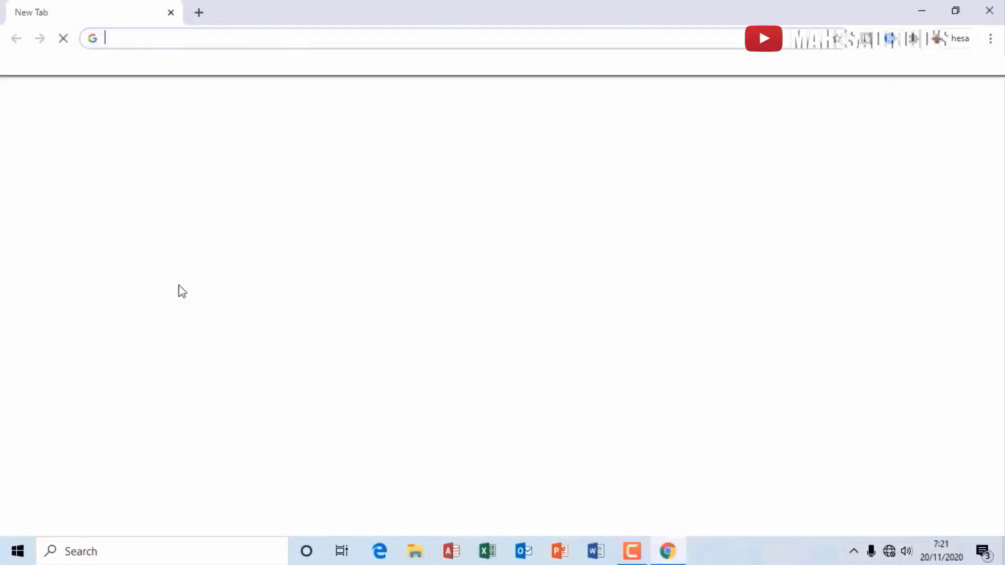
click(145, 44)
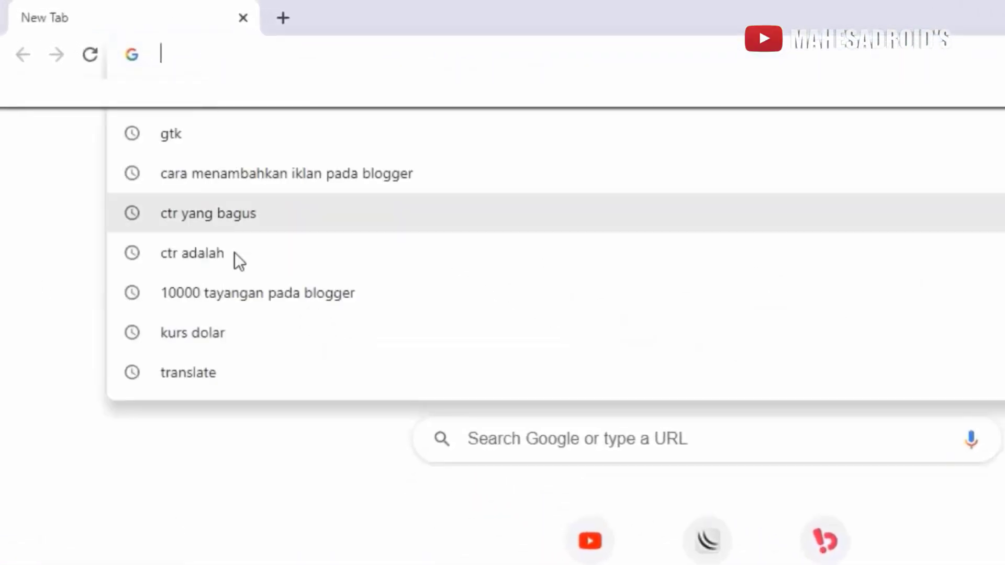
text(192.168)
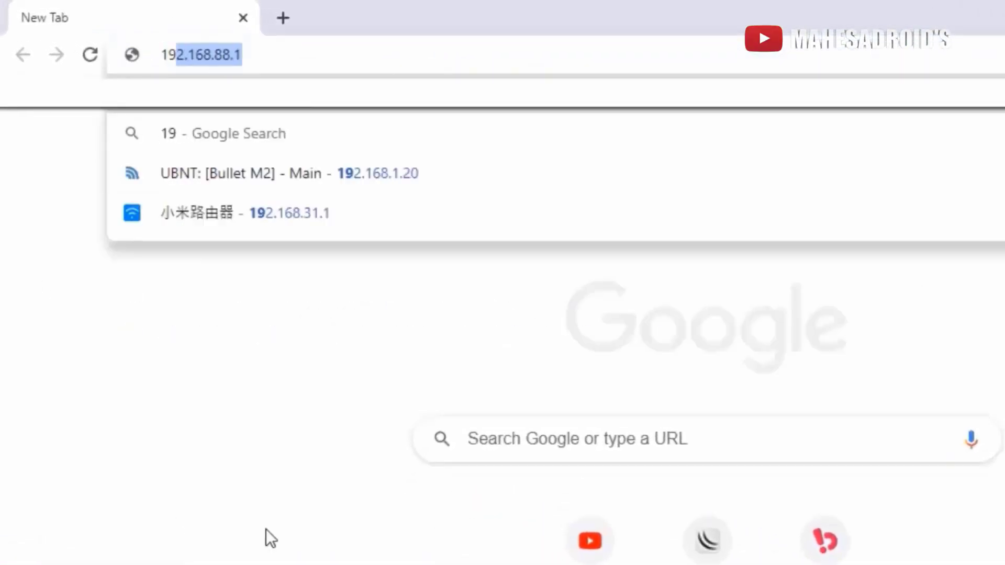
text(.1.20)
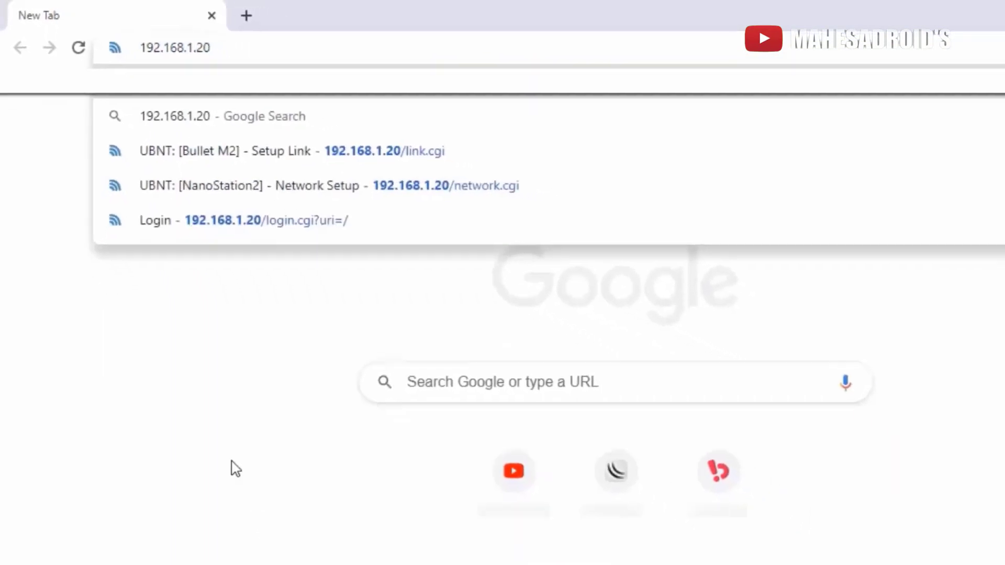
key(Return)
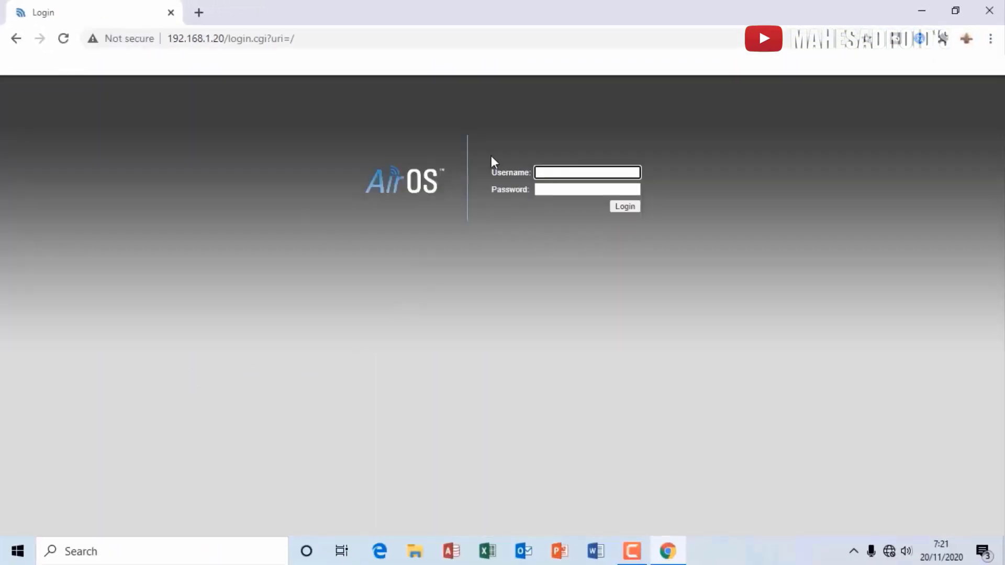
Log in to the AirOS interface with the username ubnt and the account password.
click(552, 174)
click(549, 200)
click(549, 192)
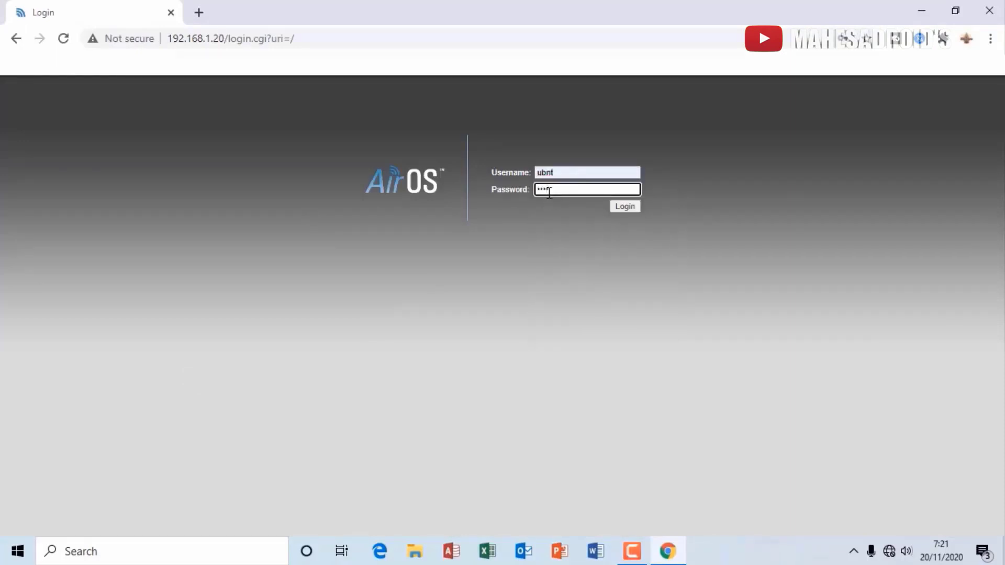
click(620, 208)
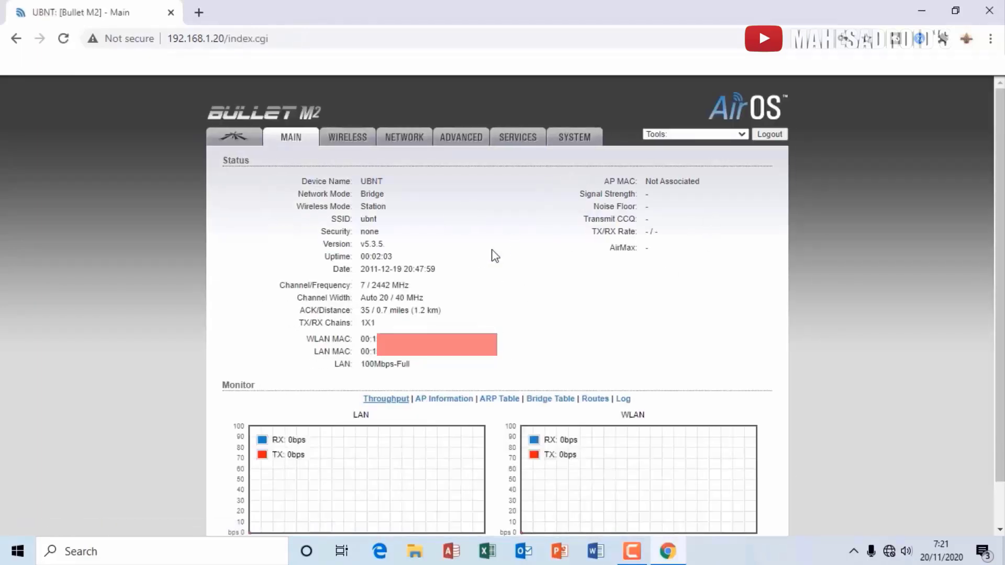
Examine the AirMax priority options and the wireless modes the Bullet M2 offers.
click(230, 148)
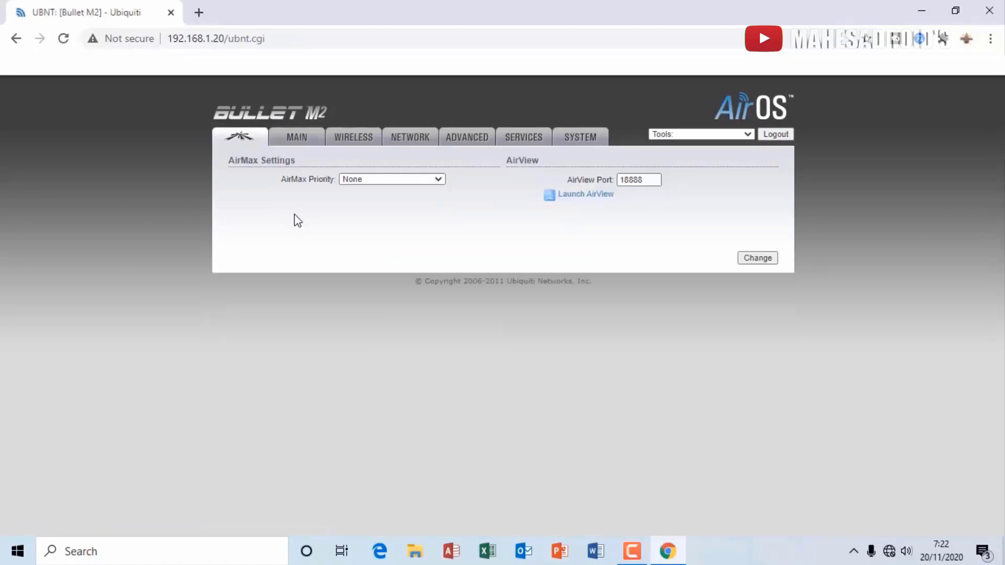
click(397, 179)
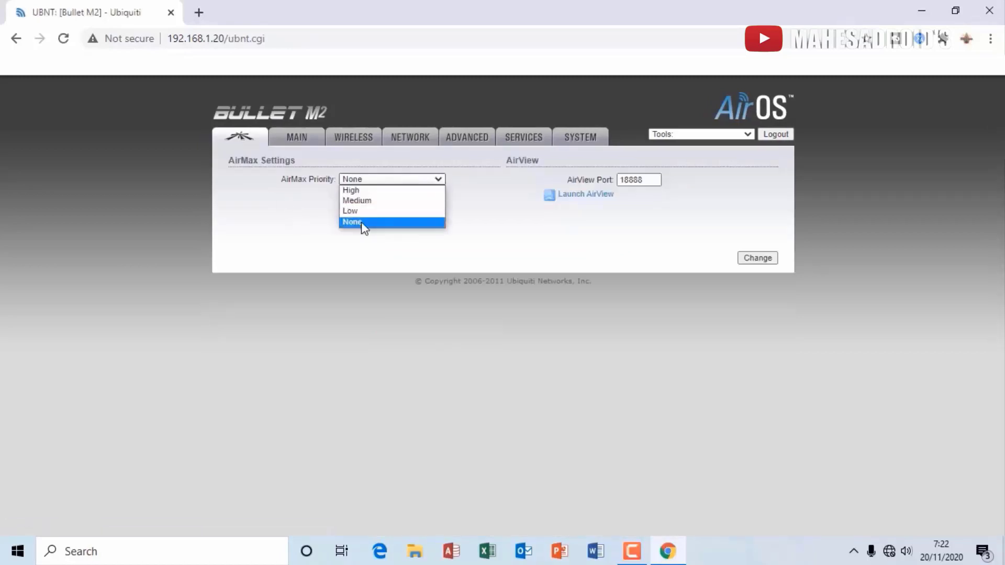
click(317, 201)
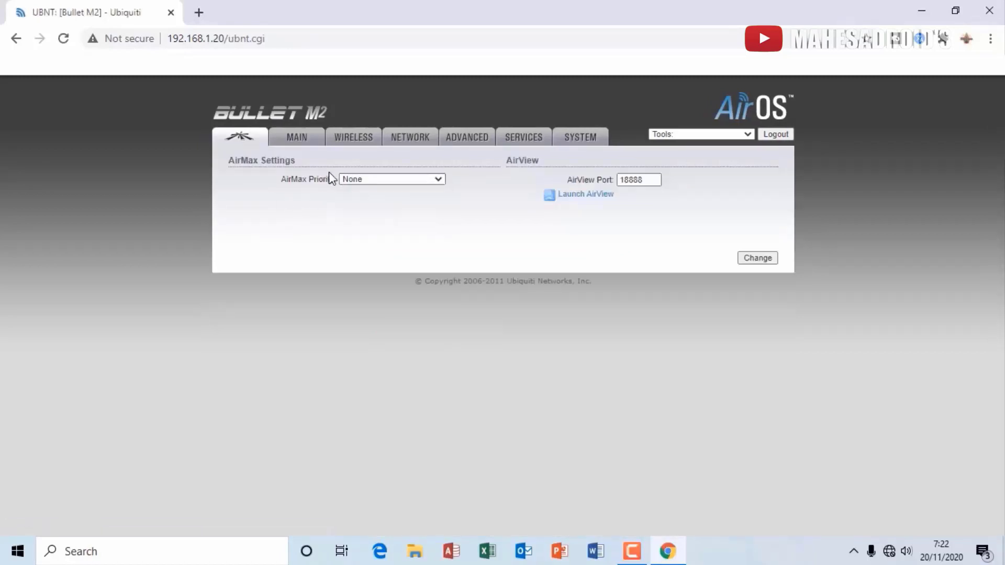
click(348, 141)
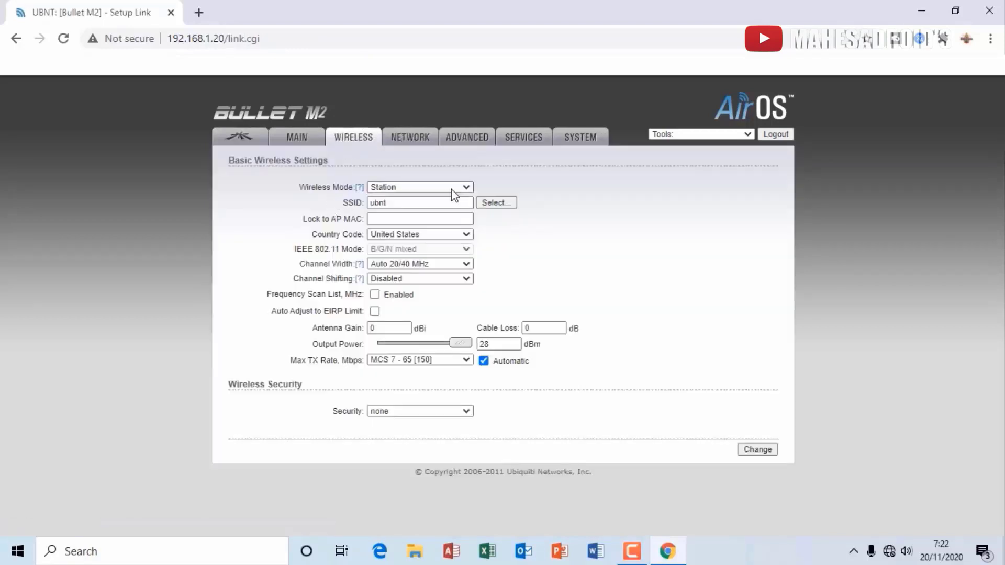
click(465, 188)
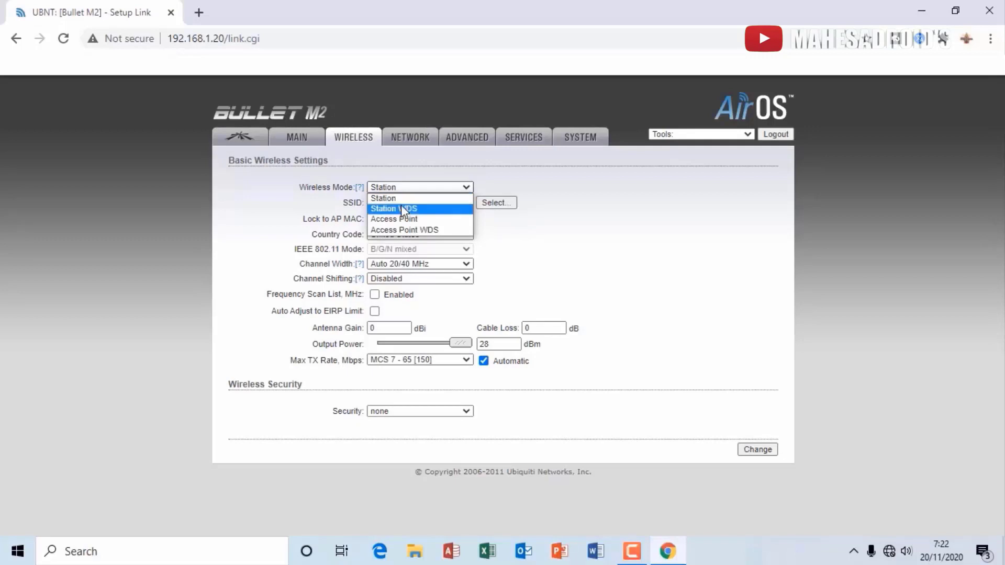
click(519, 246)
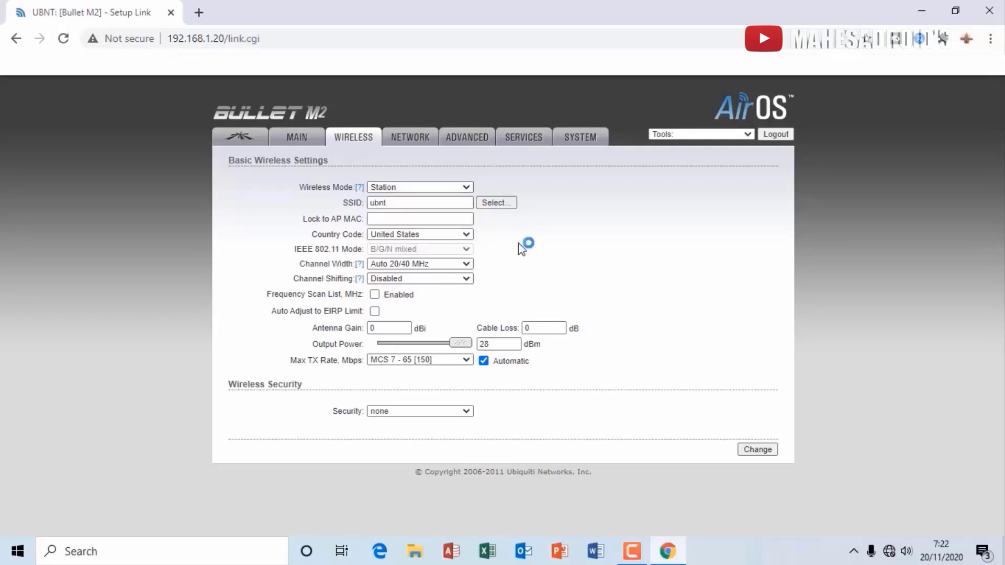
Examine the available network modes and the IP, VLAN, firewall and static route settings.
click(405, 141)
click(429, 190)
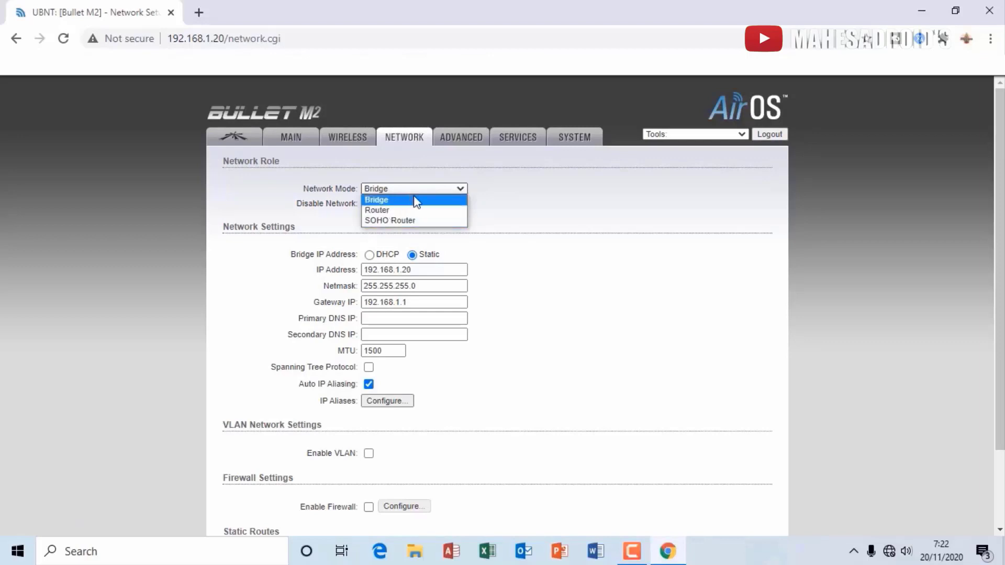
click(532, 233)
scroll(529, 247, down, 3)
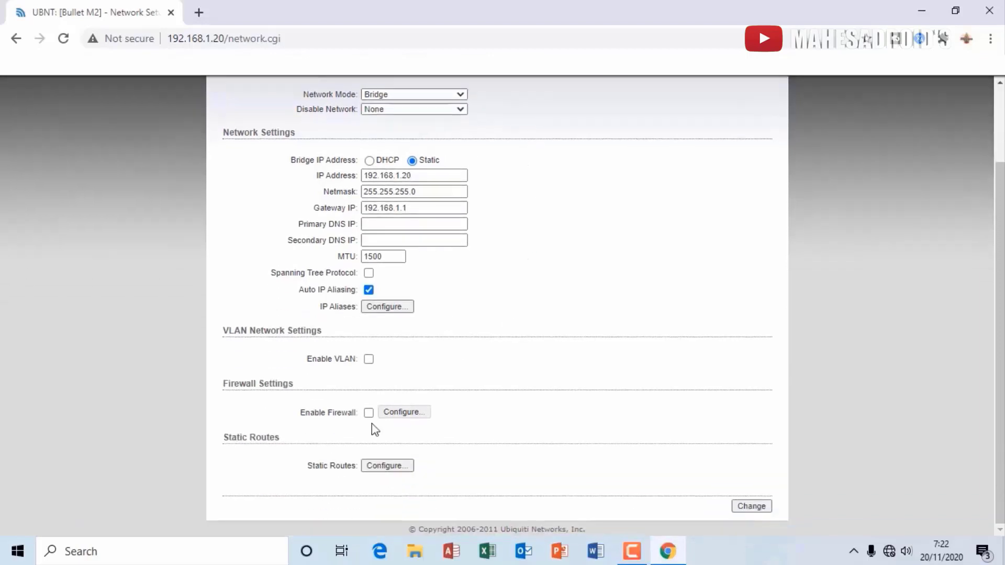
scroll(429, 448, up, 3)
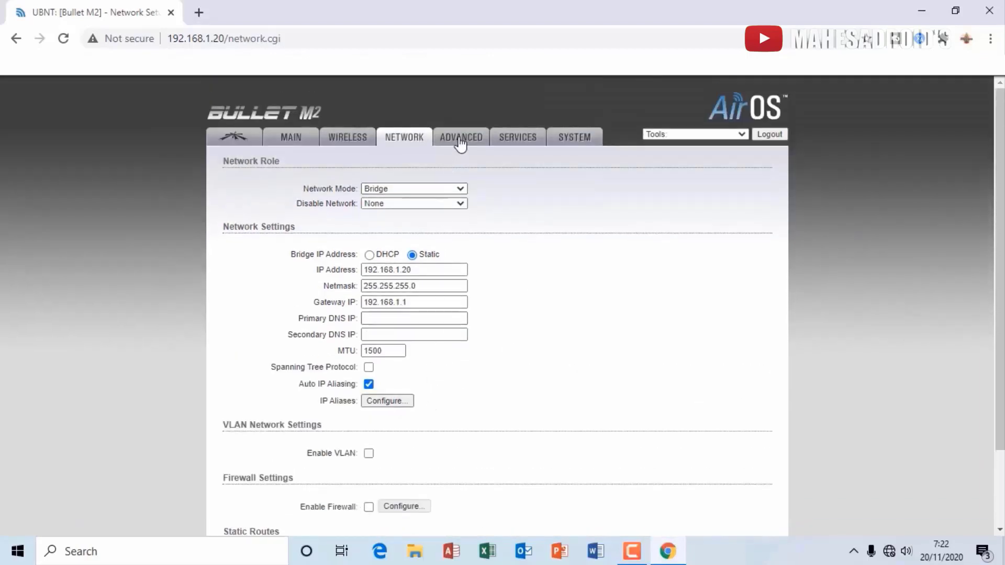
Try turning off Ethernet autonegotiation in the advanced settings and look at the link speed choices.
click(461, 139)
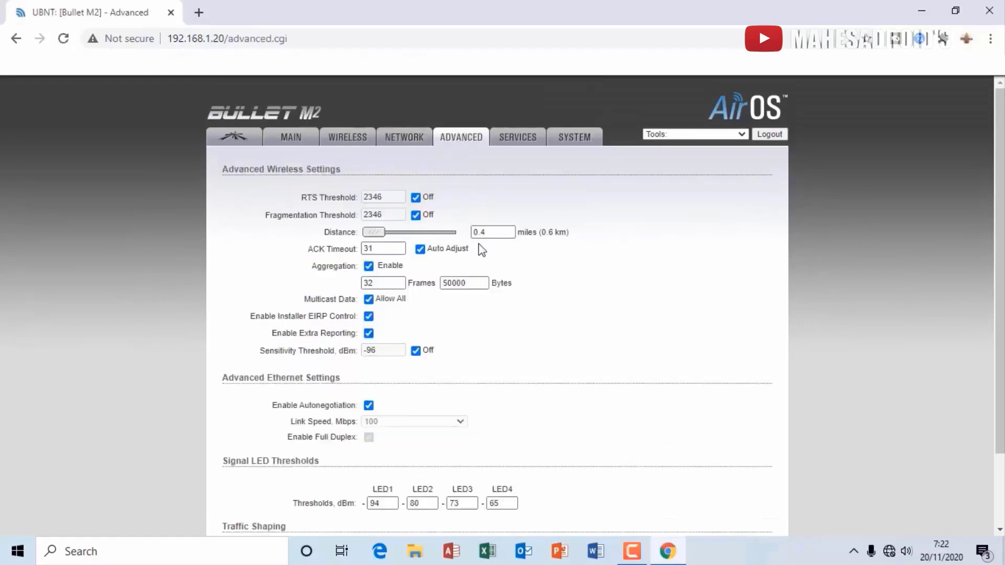
scroll(424, 313, down, 2)
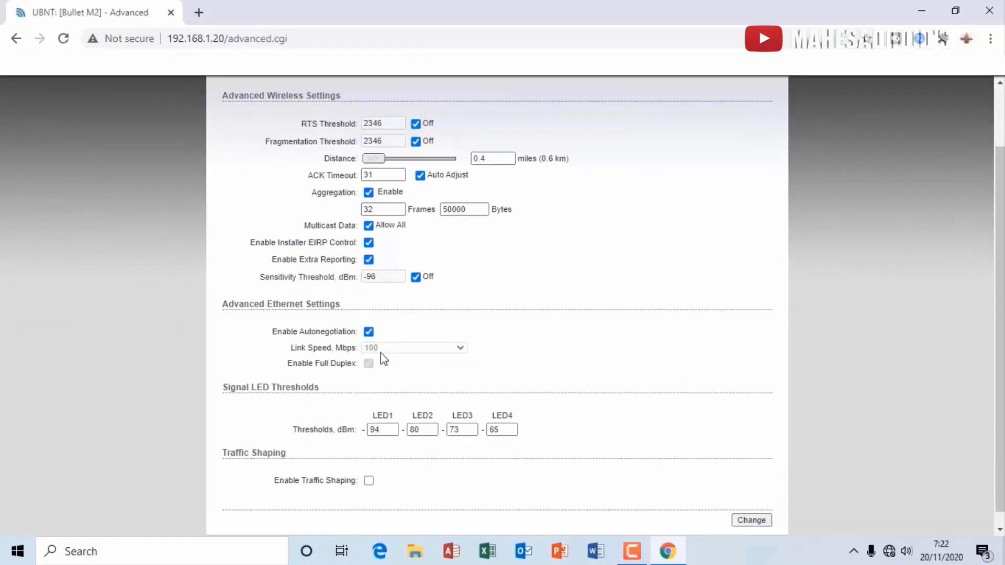
click(368, 331)
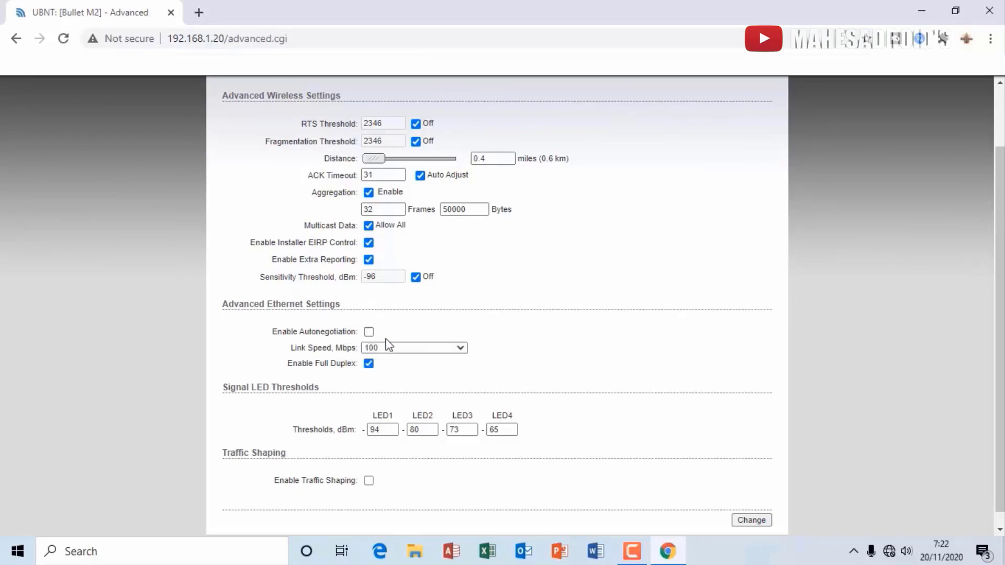
click(442, 349)
click(422, 358)
Examine the device's service settings, system settings and device maintenance options.
scroll(478, 291, up, 2)
click(518, 142)
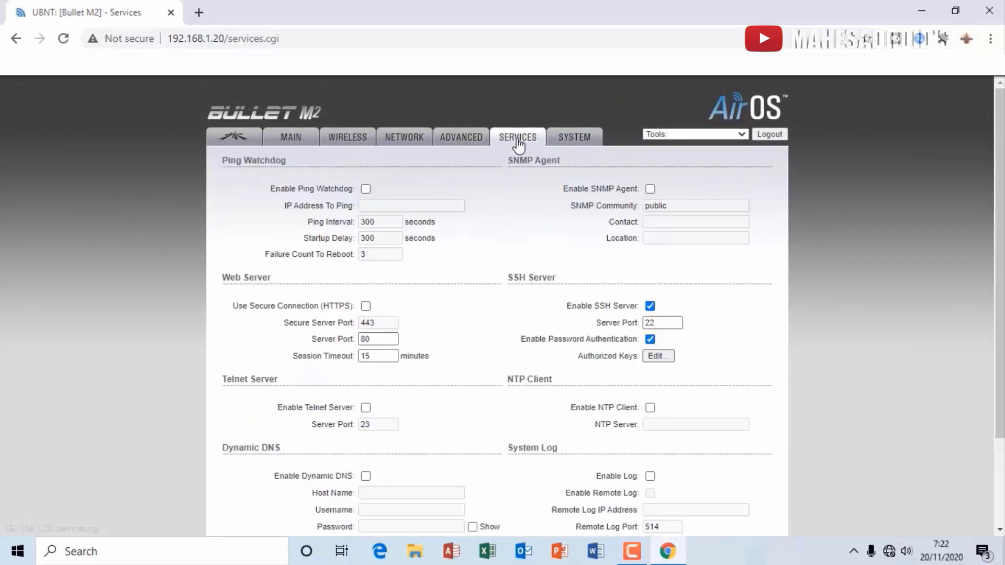
scroll(453, 330, down, 3)
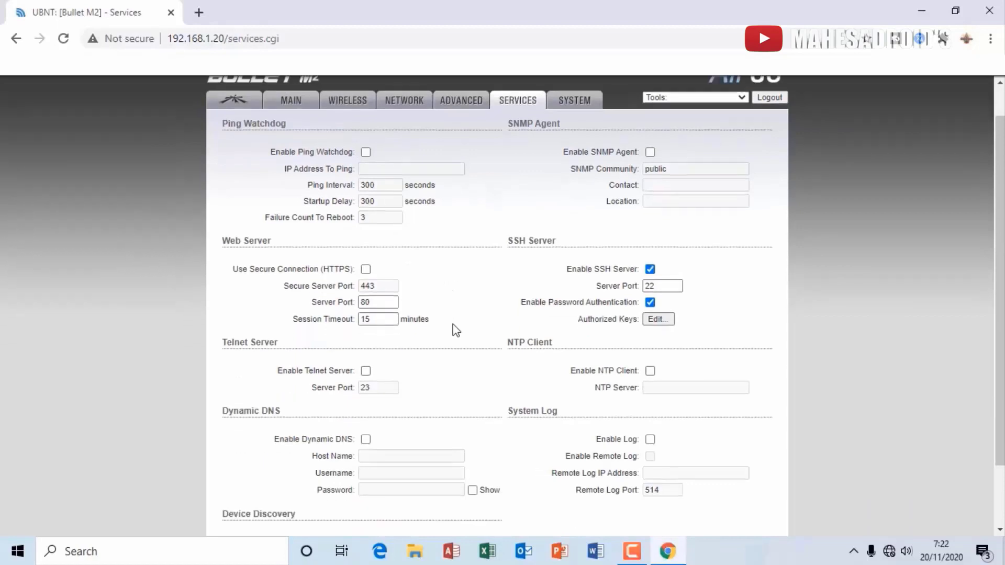
scroll(453, 330, up, 3)
click(575, 141)
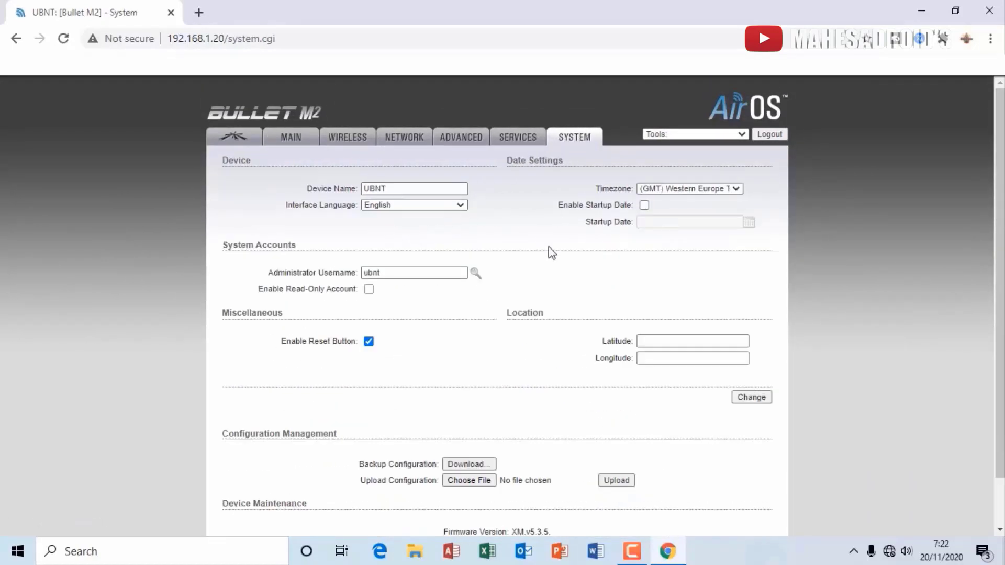
scroll(478, 291, down, 2)
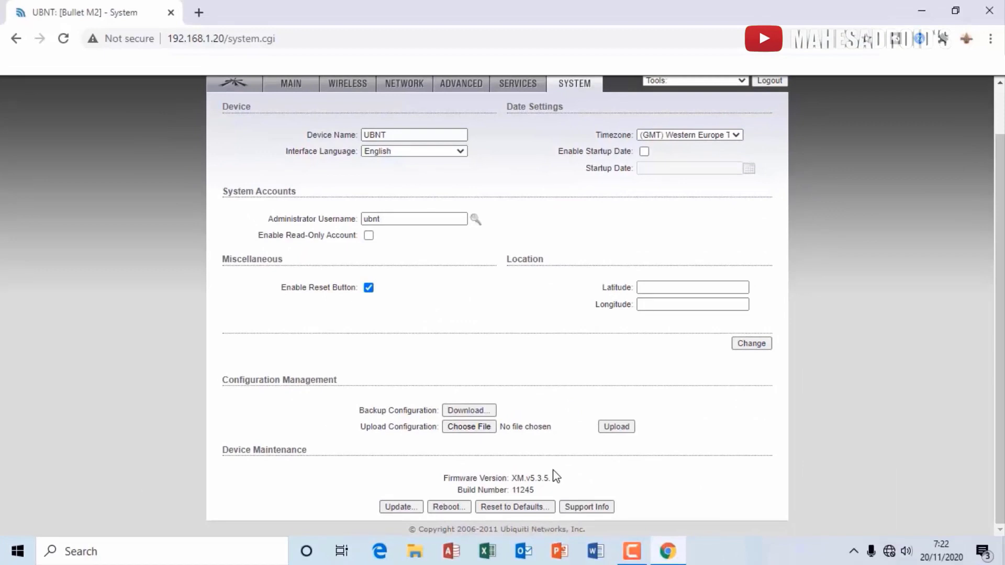
Set the wireless mode of the Bullet M2 to Access Point in the basic wireless settings.
scroll(412, 258, up, 1)
click(348, 139)
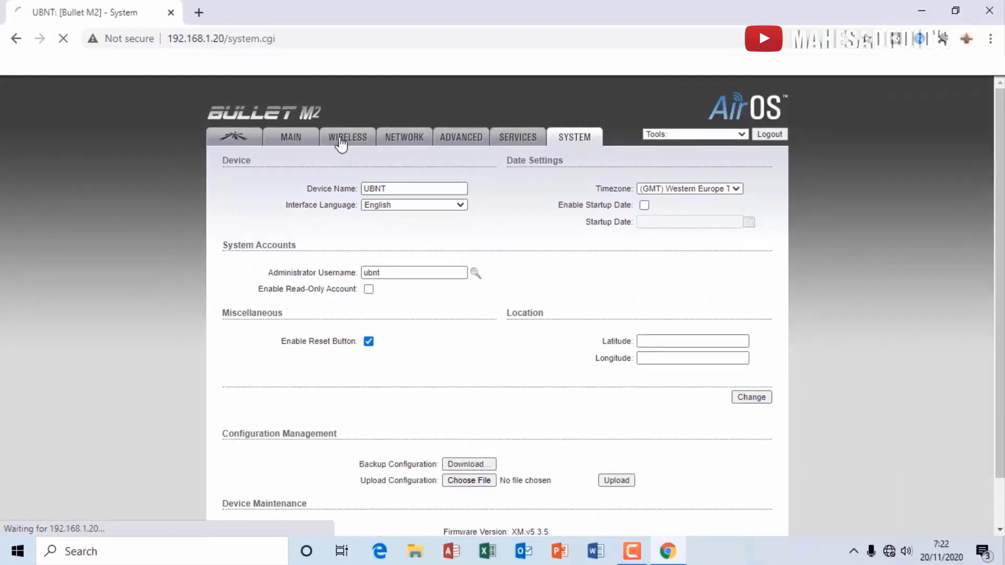
click(455, 189)
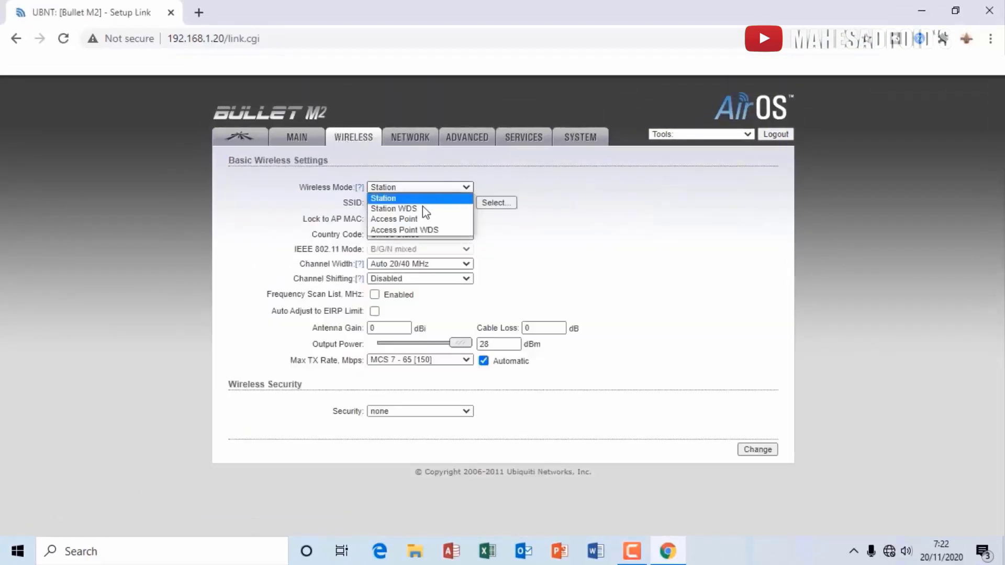
click(416, 220)
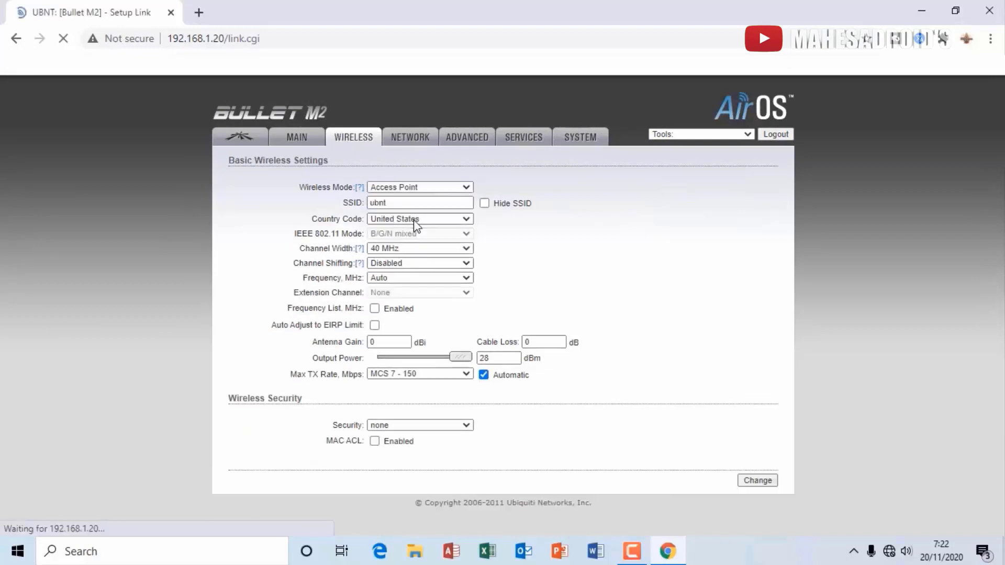
Set the country code to Compliance Test in the basic wireless settings.
click(443, 219)
scroll(426, 251, up, 1)
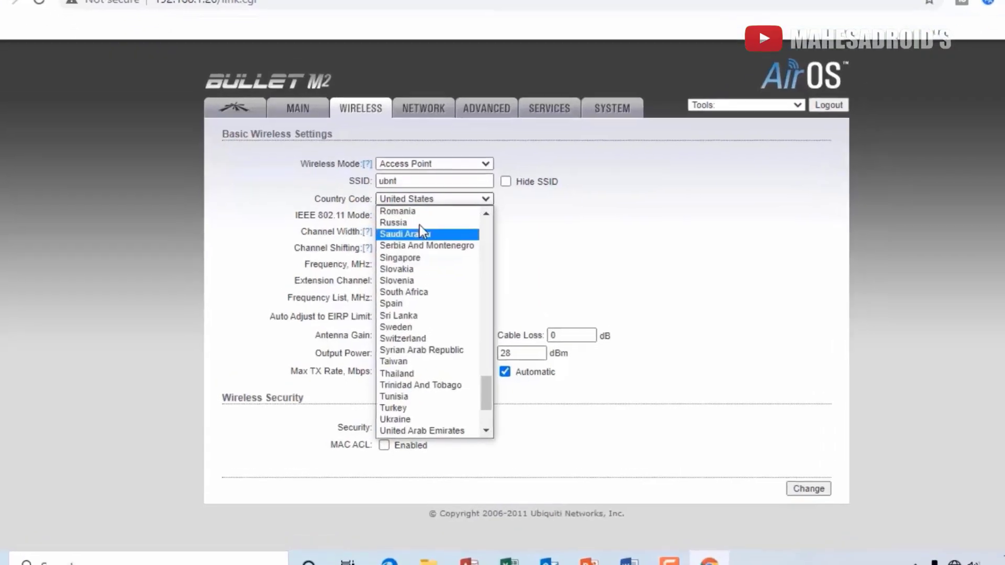
scroll(420, 225, up, 15)
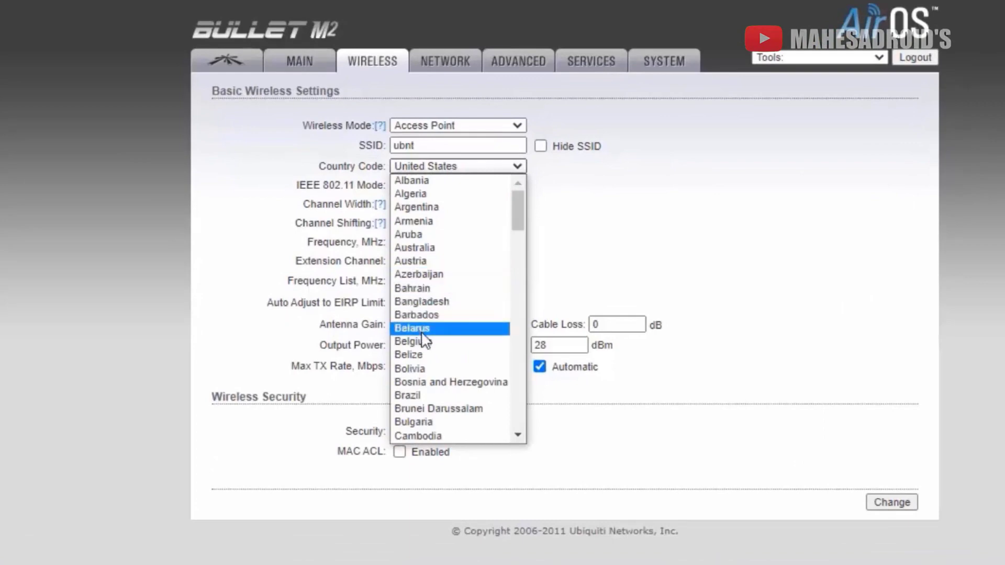
scroll(421, 366, down, 5)
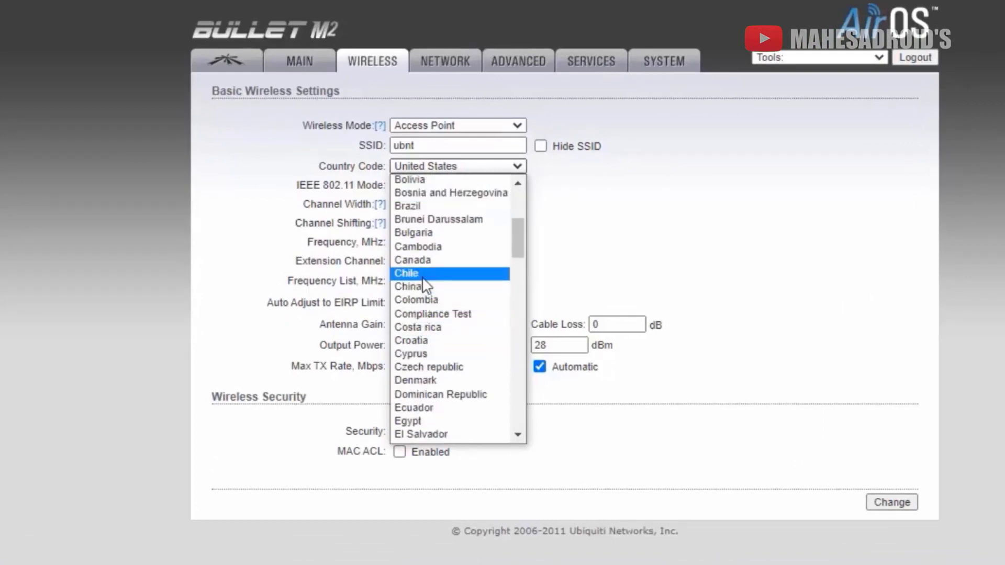
click(432, 315)
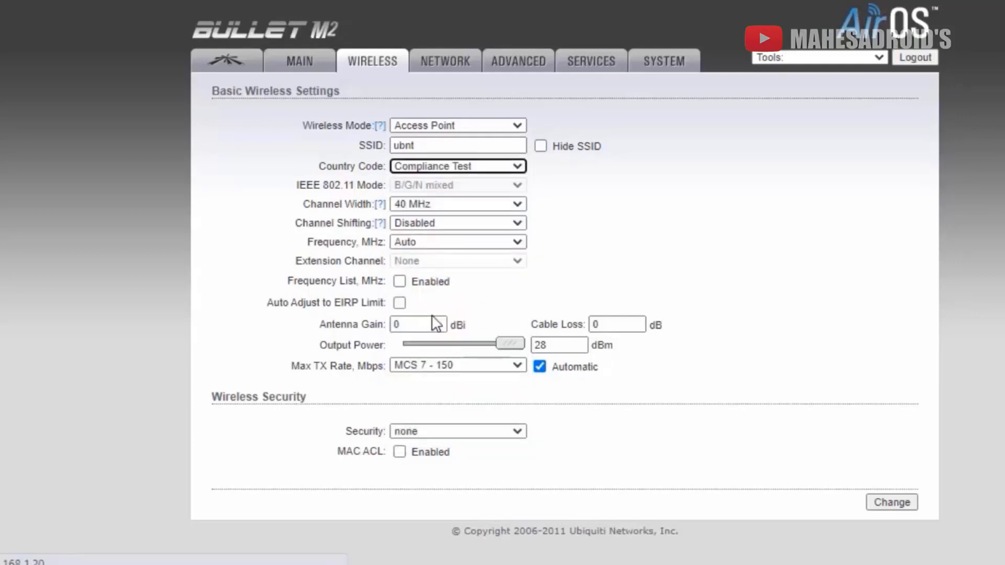
Set the channel width to 20 MHz and the frequency to 2412 MHz, and save the wireless changes.
click(494, 208)
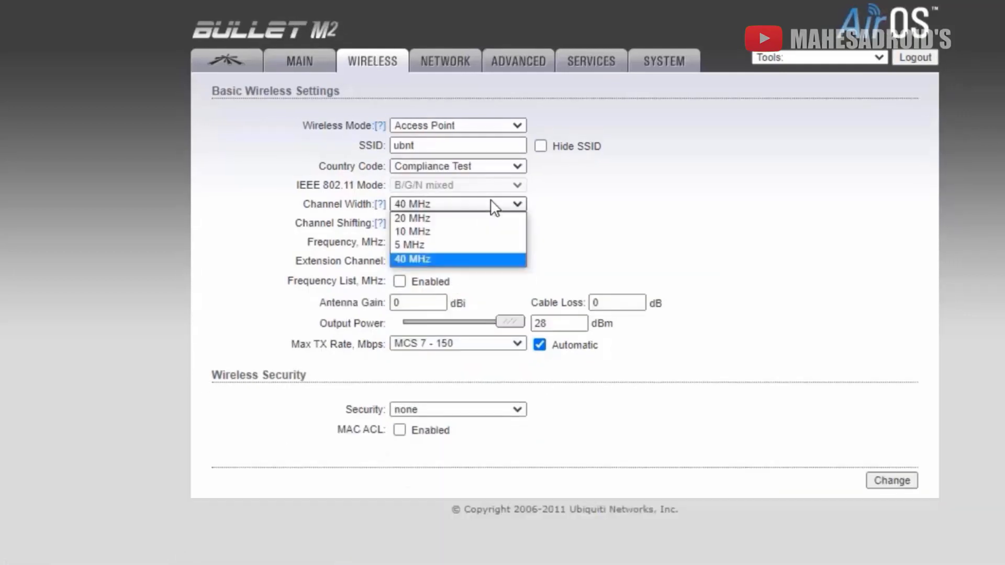
click(441, 218)
click(418, 242)
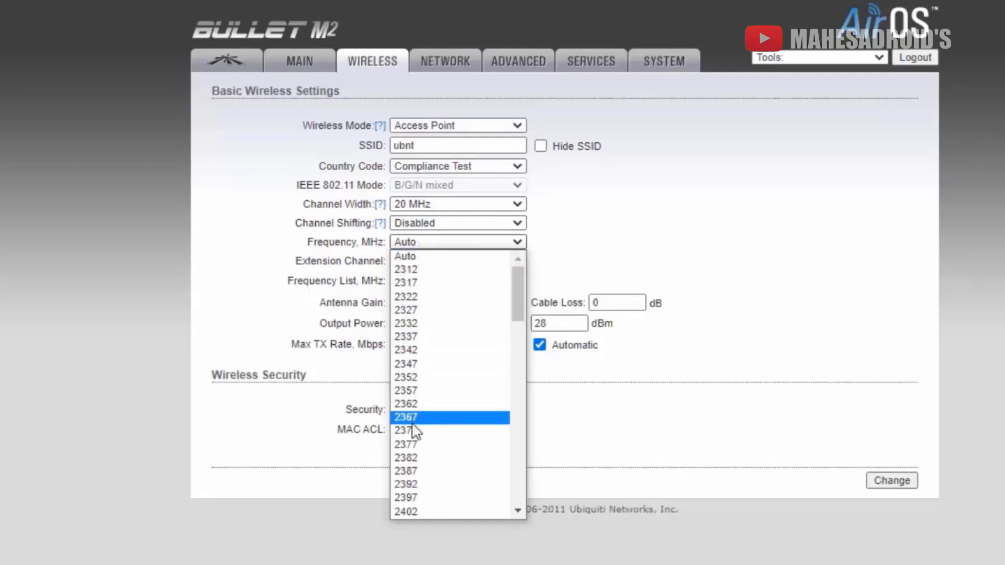
scroll(414, 421, down, 9)
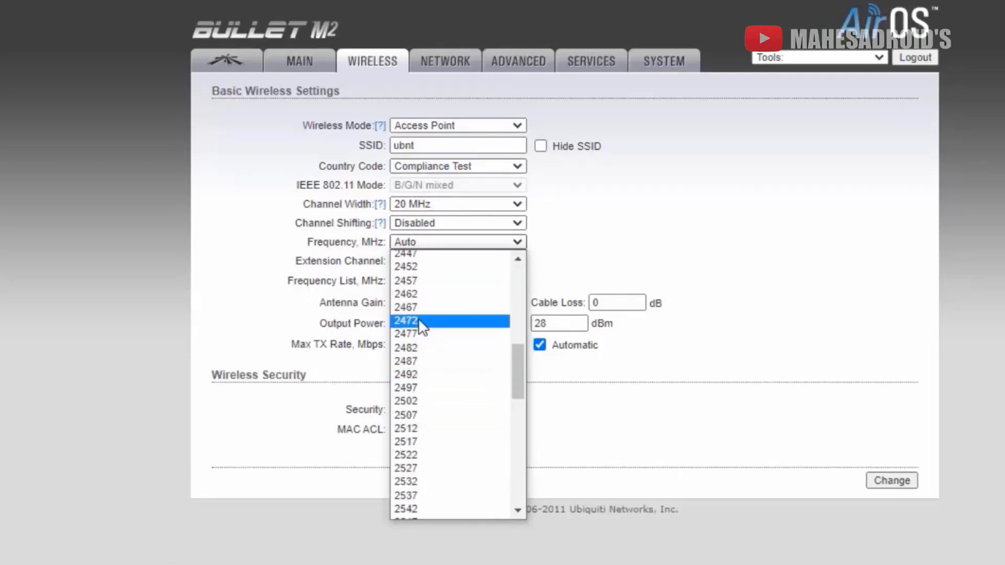
drag(514, 385, 531, 363)
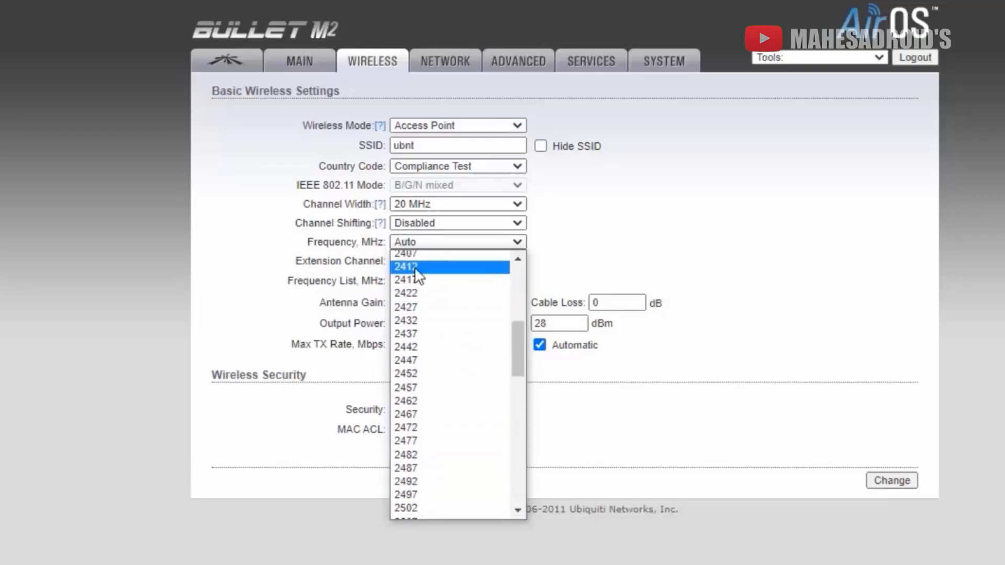
click(413, 267)
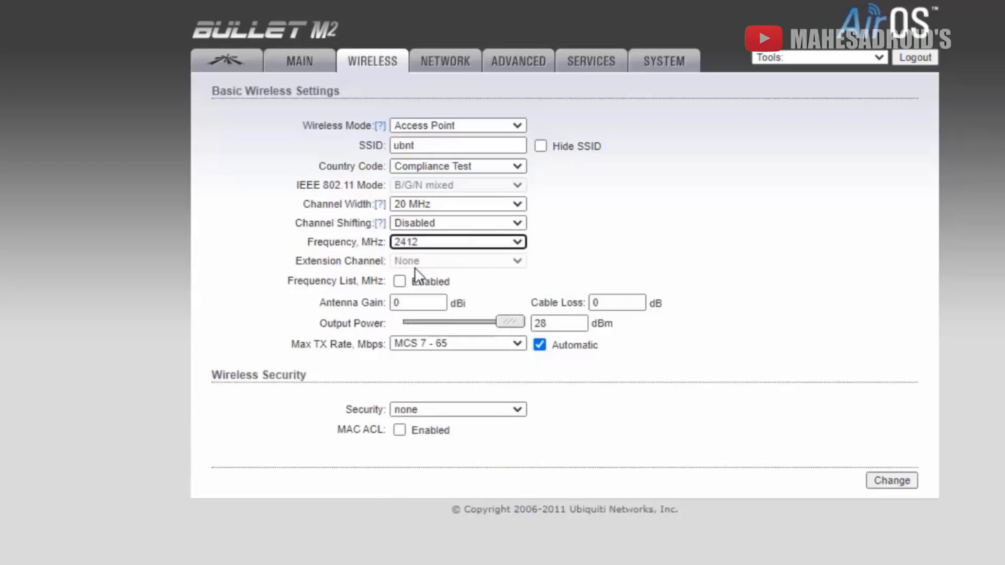
click(892, 481)
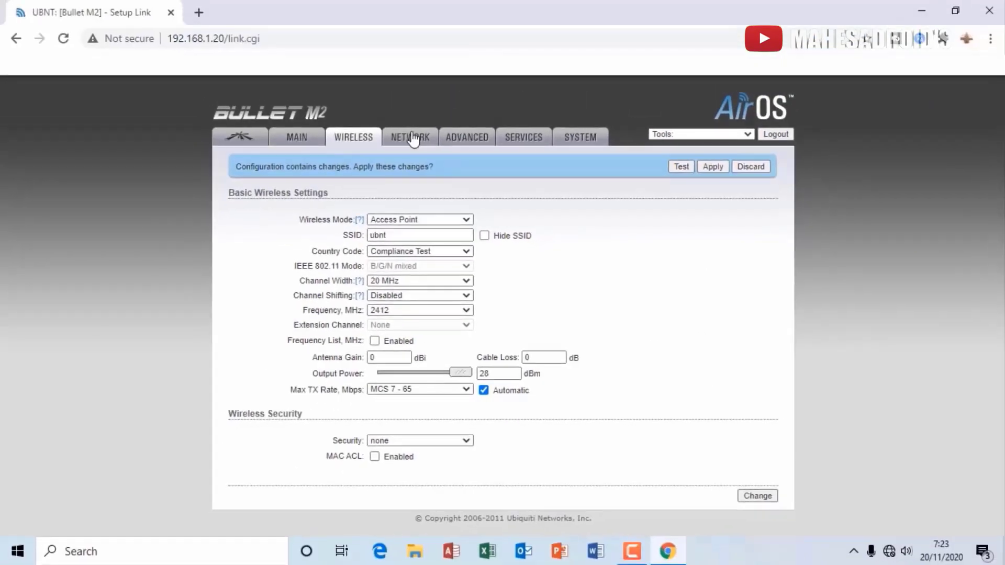
Switch the device's network mode to Router in the network settings.
click(429, 119)
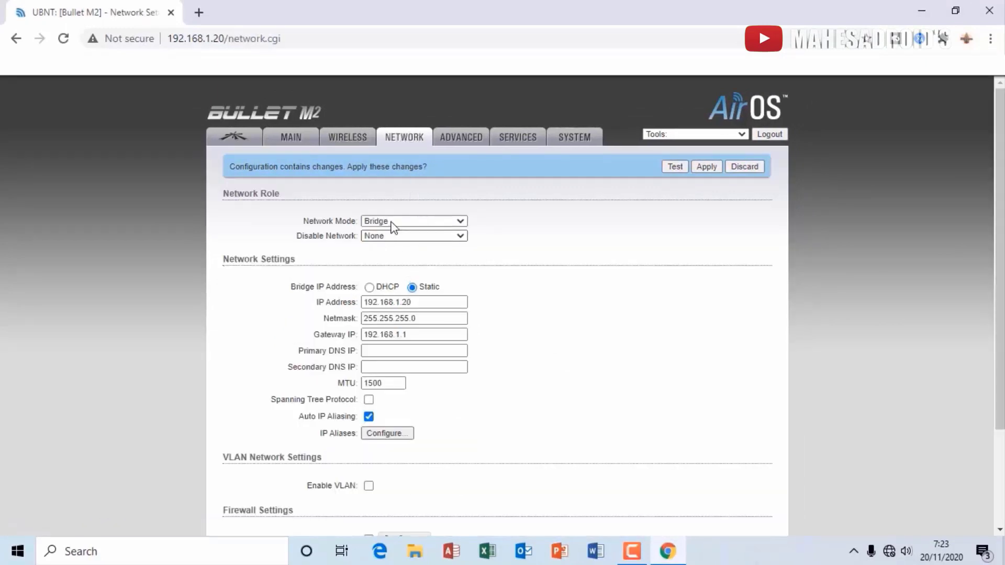
click(391, 221)
click(383, 241)
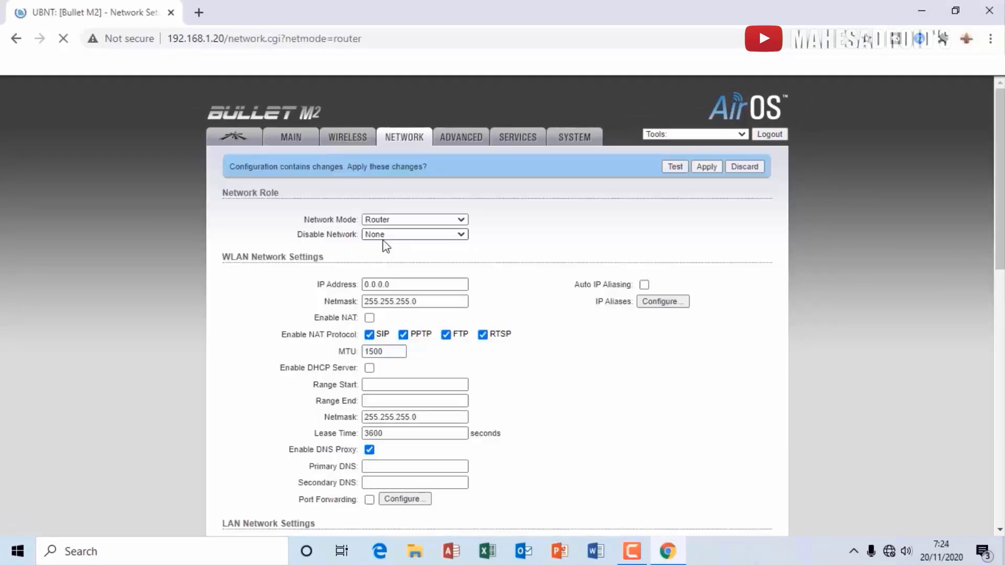
Set the WLAN IP address to 192.168.74.1 and enable NAT.
scroll(383, 240, down, 1)
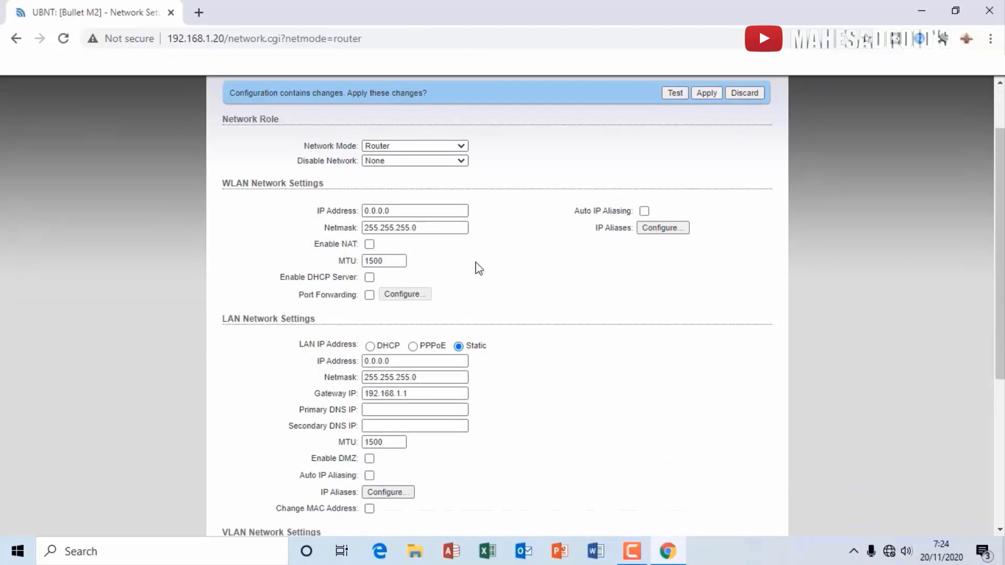
drag(466, 210, 316, 216)
text(192.168.74.1)
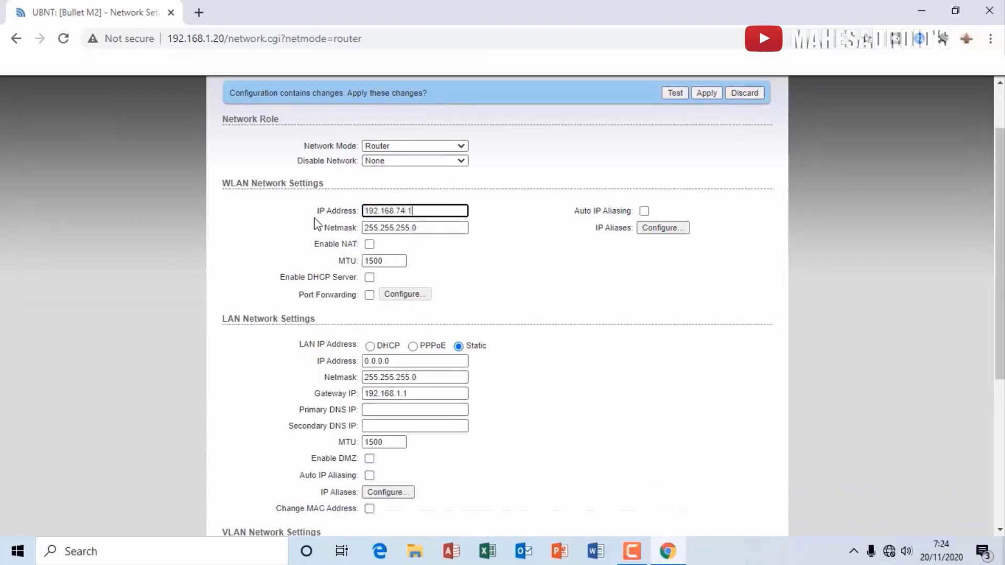
click(369, 244)
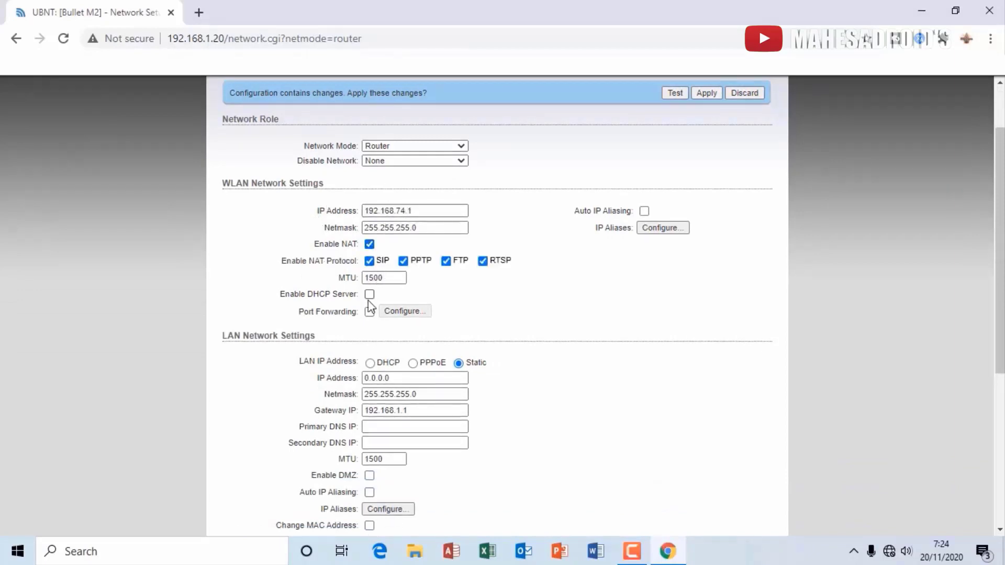
Enable the WLAN DHCP server with a range from 192.168.74.2 to 192.168.74.254.
click(369, 295)
click(379, 311)
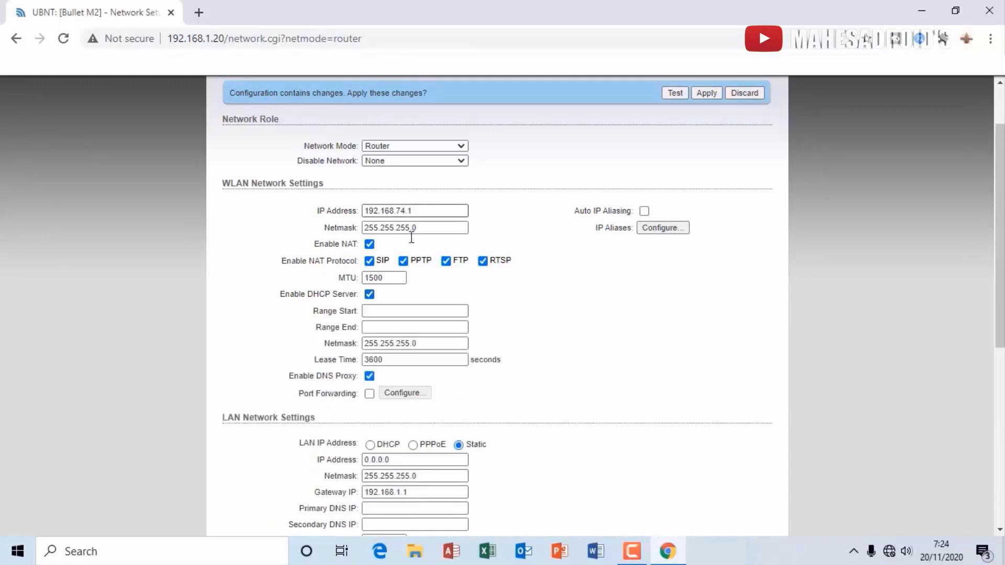
text(192.168.74.2)
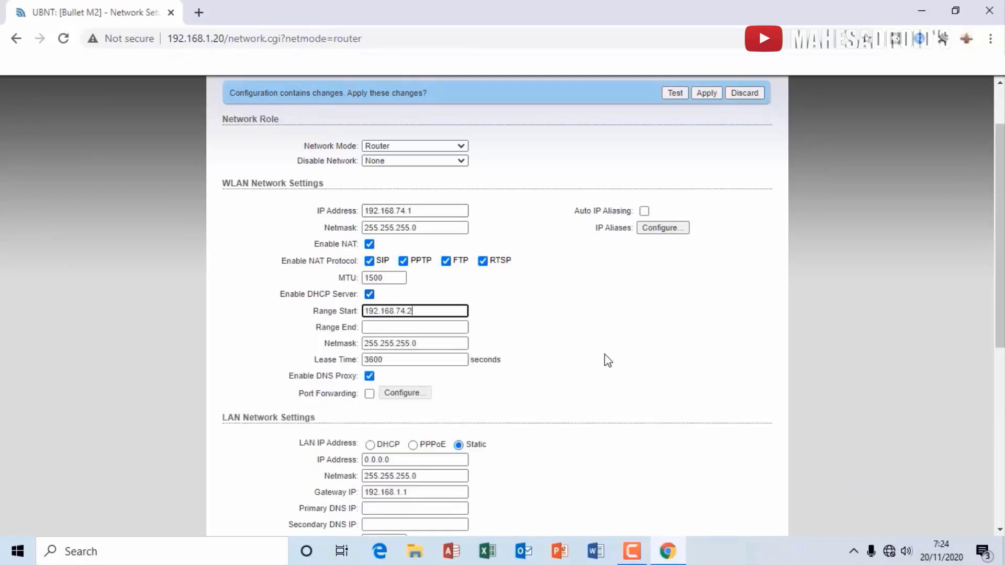
click(382, 327)
text(192.168.74.254)
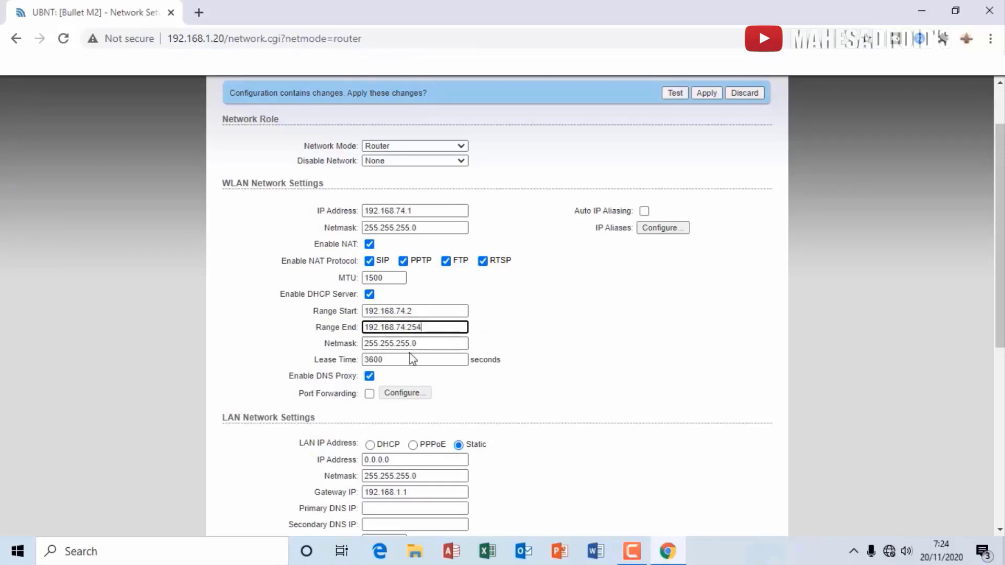
Set the LAN IP address to 192.168.1.20 with DNS servers 8.8.8.8 and 8.8.4.4, and apply the pending configuration changes.
scroll(412, 360, down, 3)
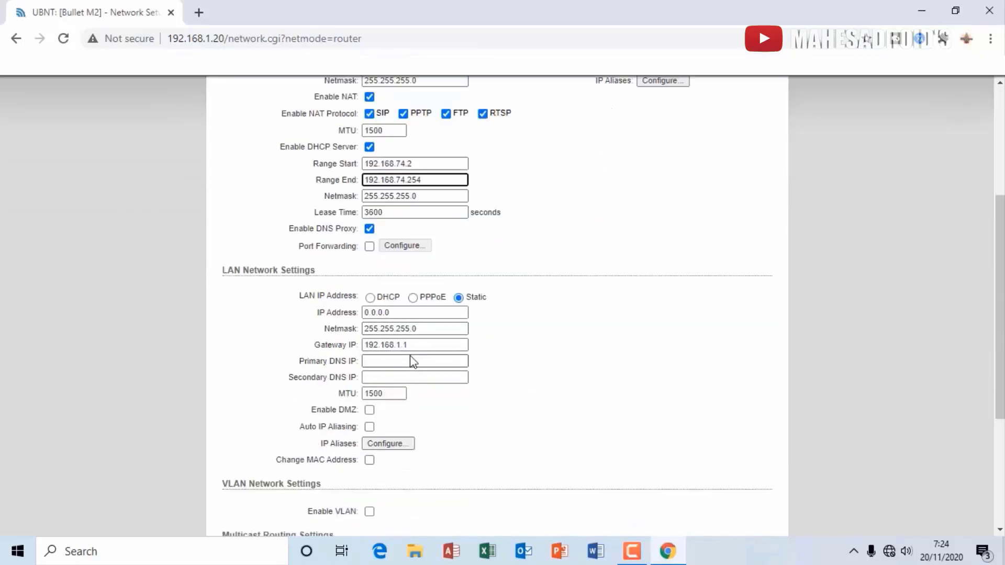
double_click(407, 314)
text(192.168.1.20)
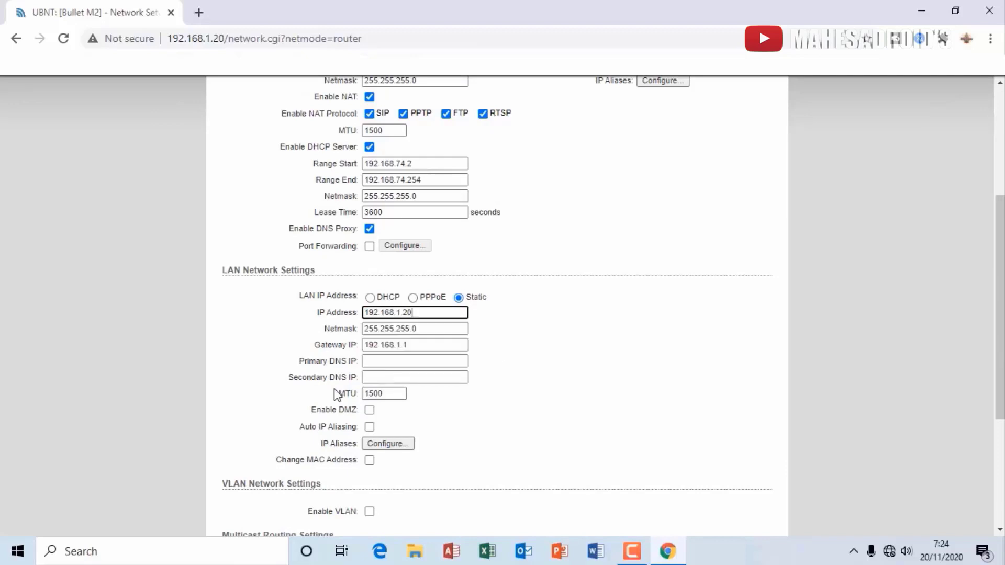
click(382, 362)
click(382, 377)
click(378, 378)
click(385, 409)
scroll(404, 422, down, 4)
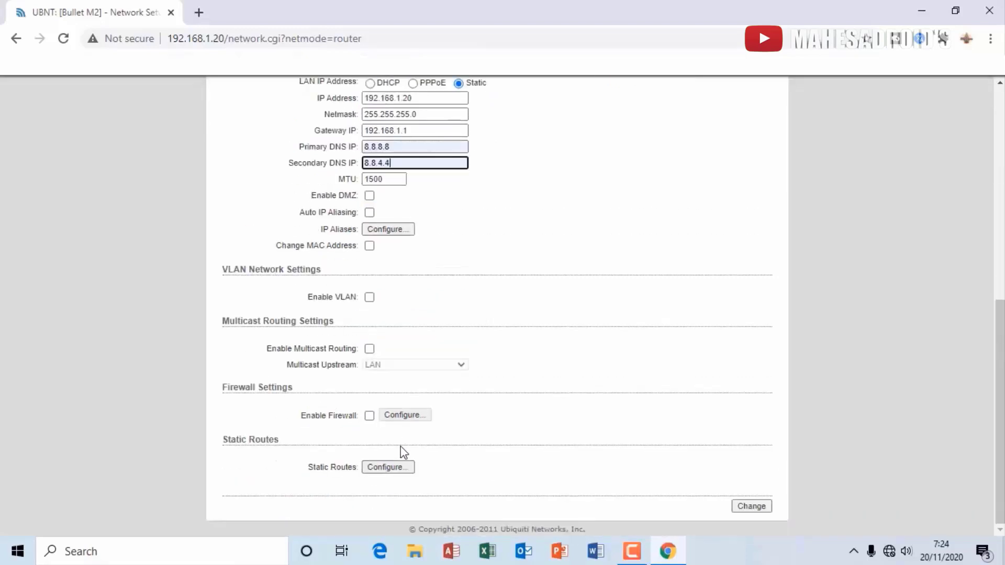
click(756, 506)
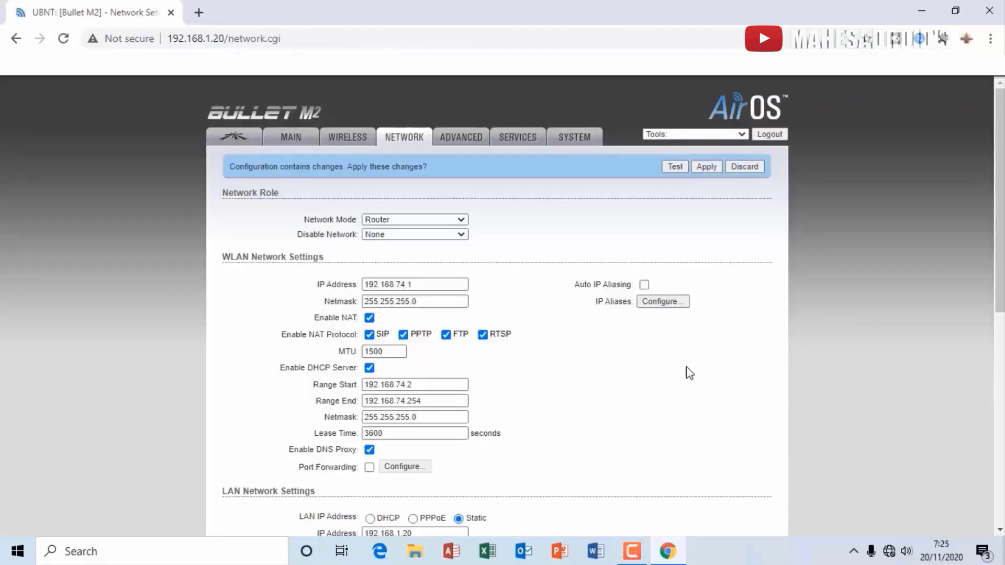
click(706, 166)
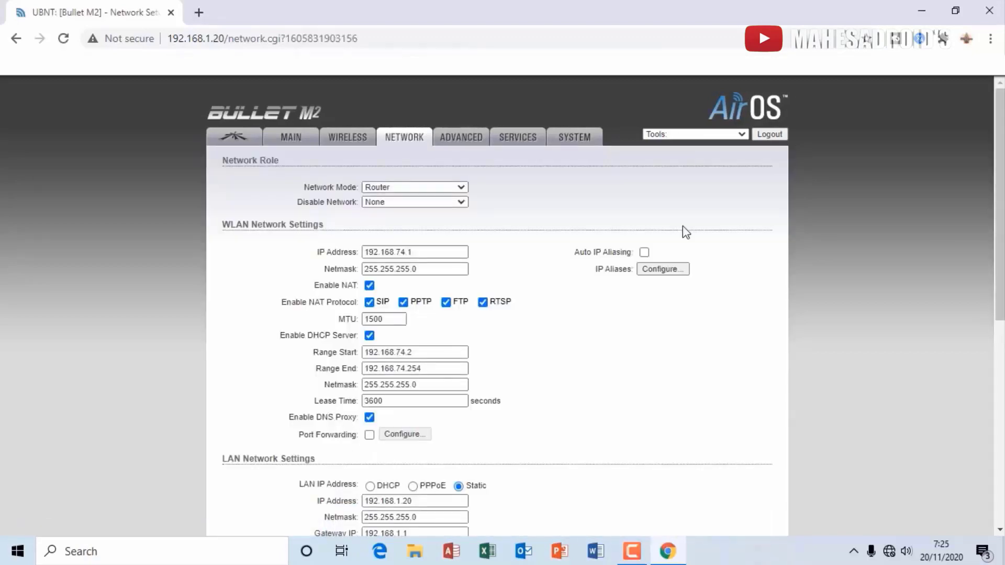
Enable AirMax in the device's Ubiquiti settings.
click(240, 149)
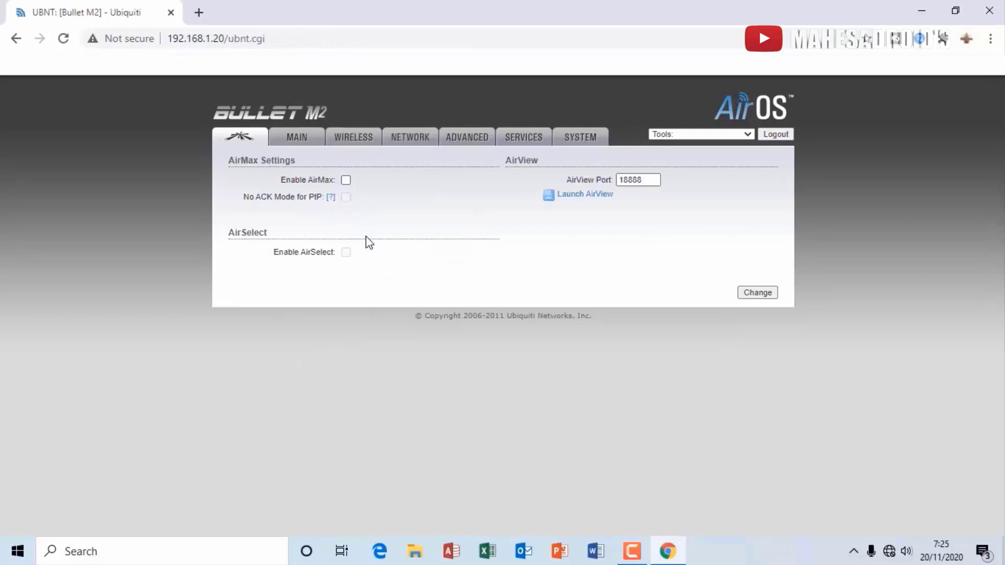
click(346, 180)
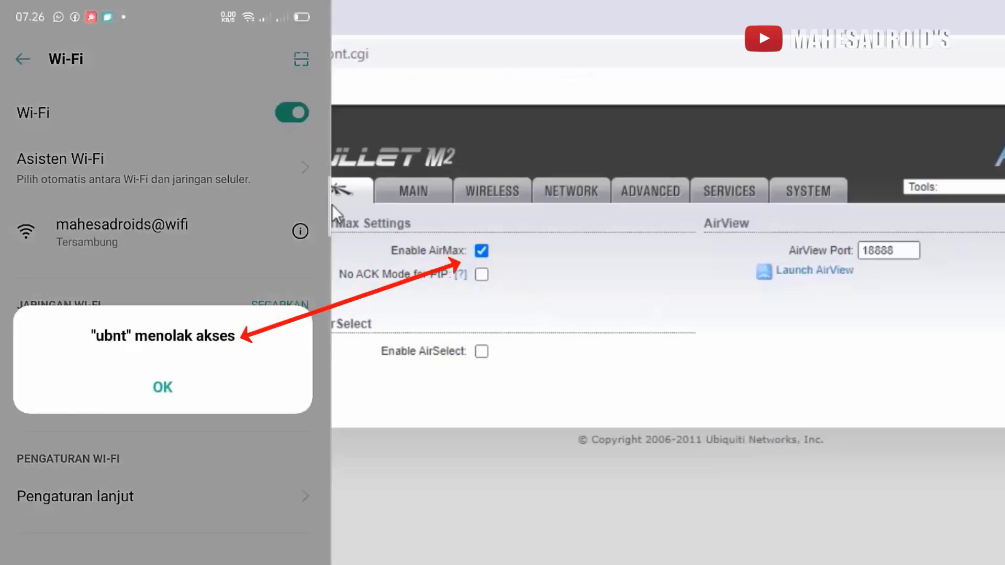
Turn AirMax back off, and save and apply the change.
click(481, 251)
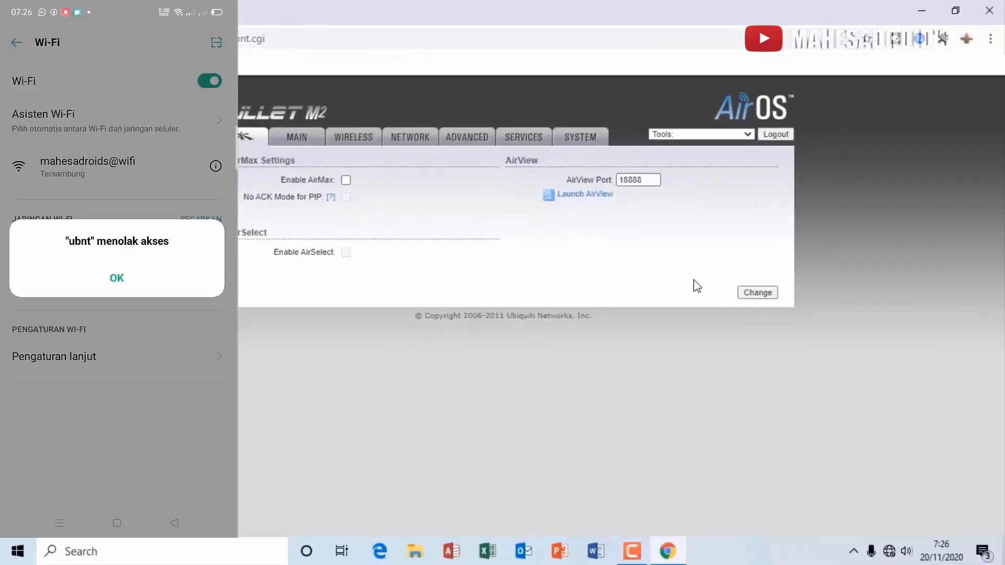
click(754, 293)
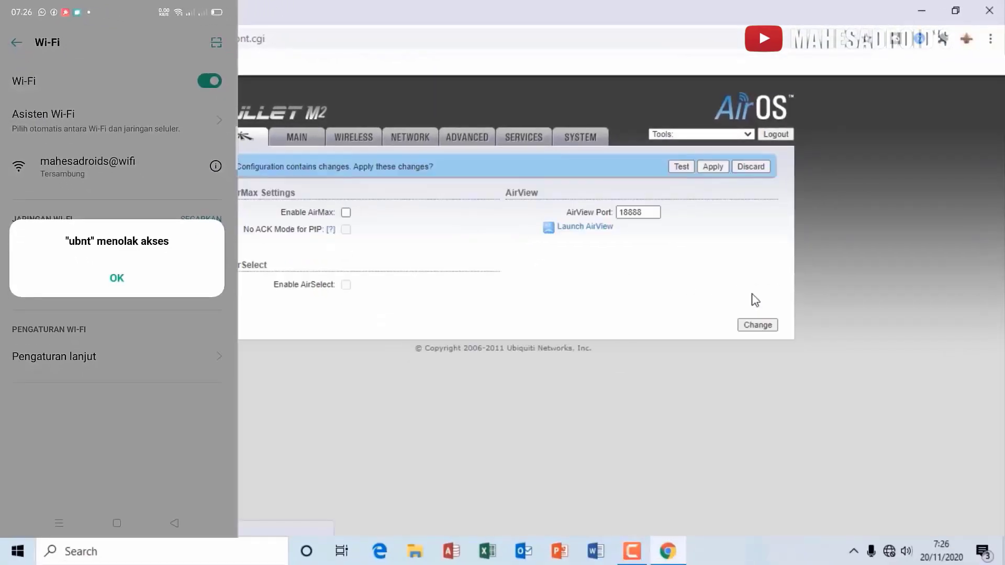
click(713, 166)
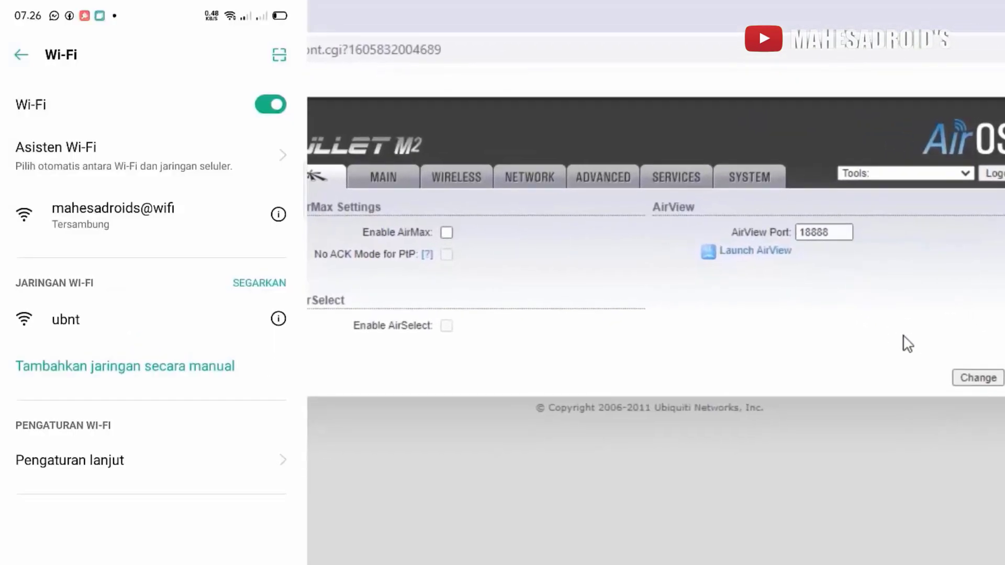
Connect the phone to the ubnt Wi-Fi network and examine its connection details.
click(215, 325)
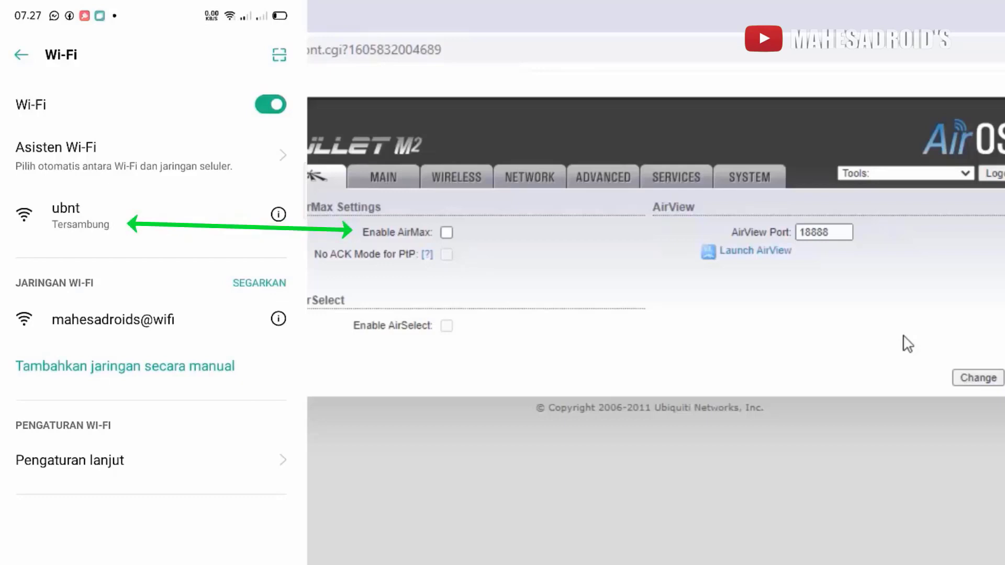
click(278, 214)
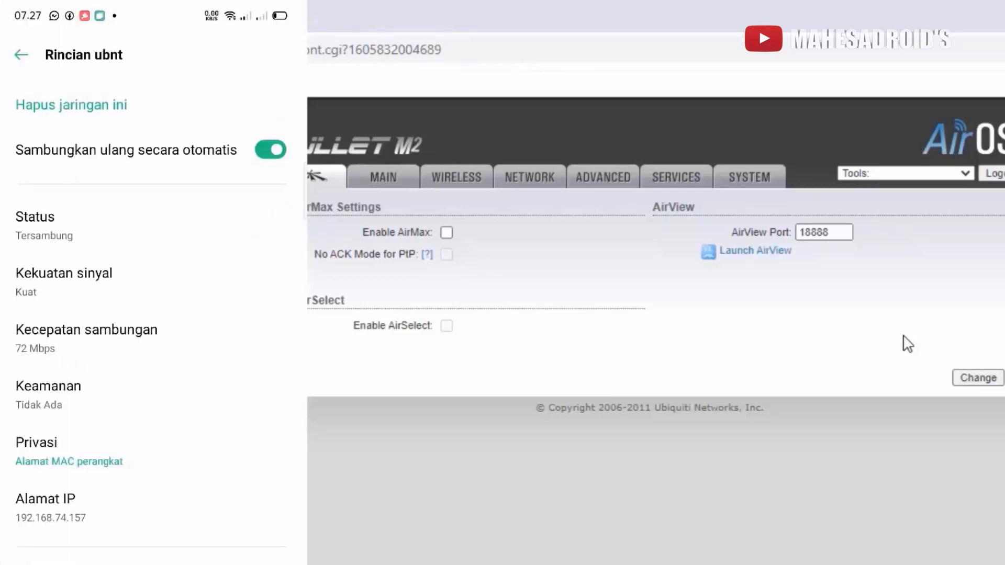
scroll(285, 332, down, 1)
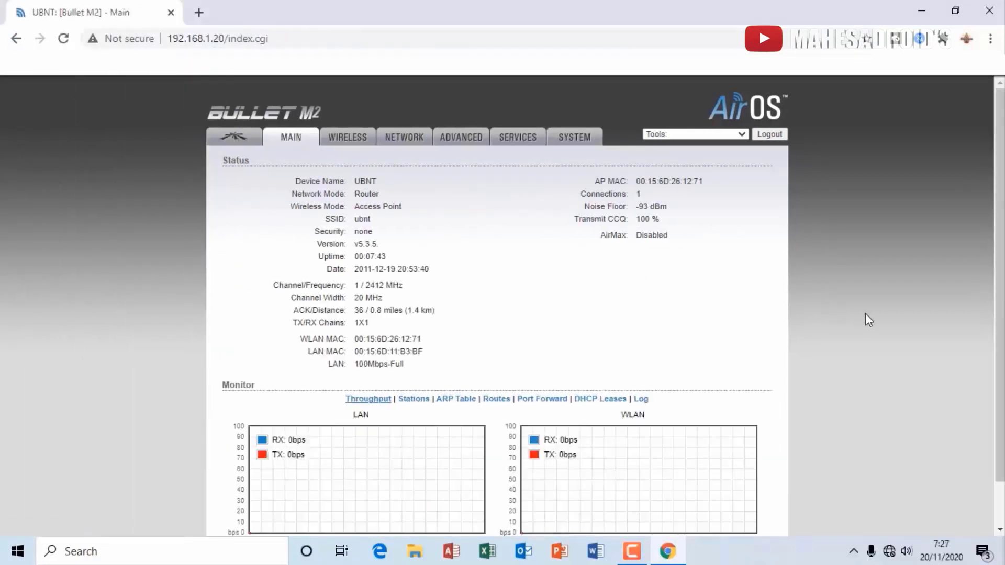
Close the browser window with the device's configuration page.
click(989, 16)
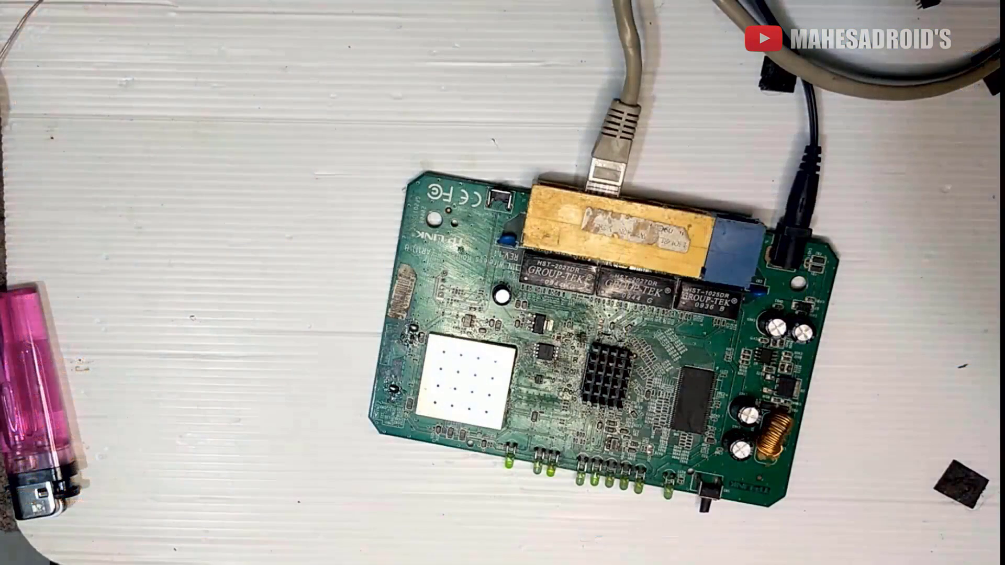